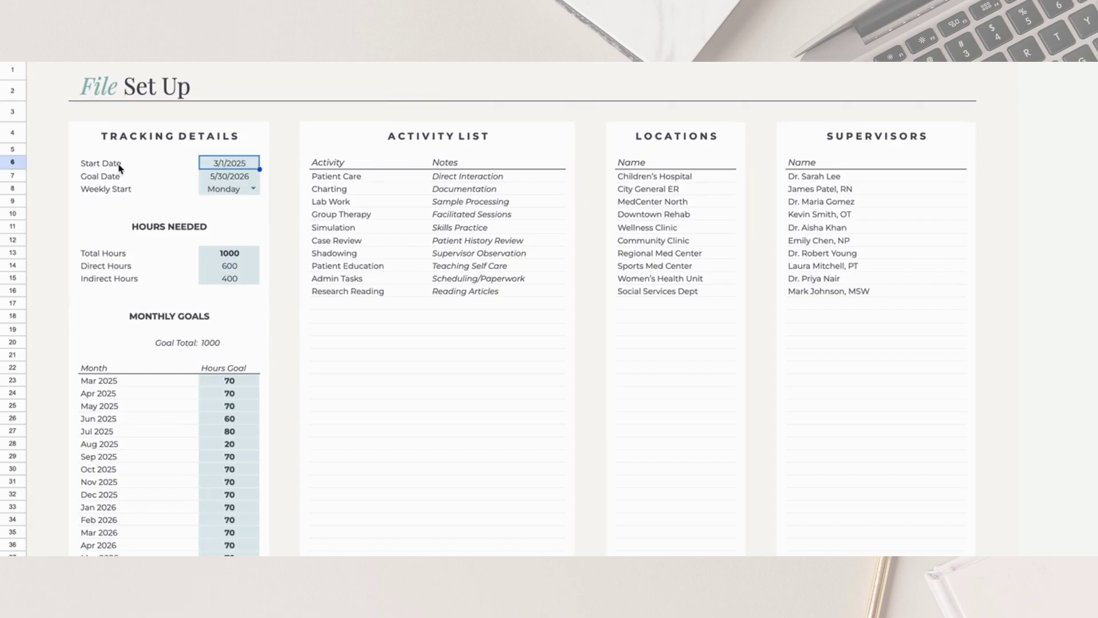
Set the Start Date to 3/1/2025 and keep the Goal Date at 5/30/2026 via the date pickers
{"action": "double_click", "coordinate": [244, 162]}
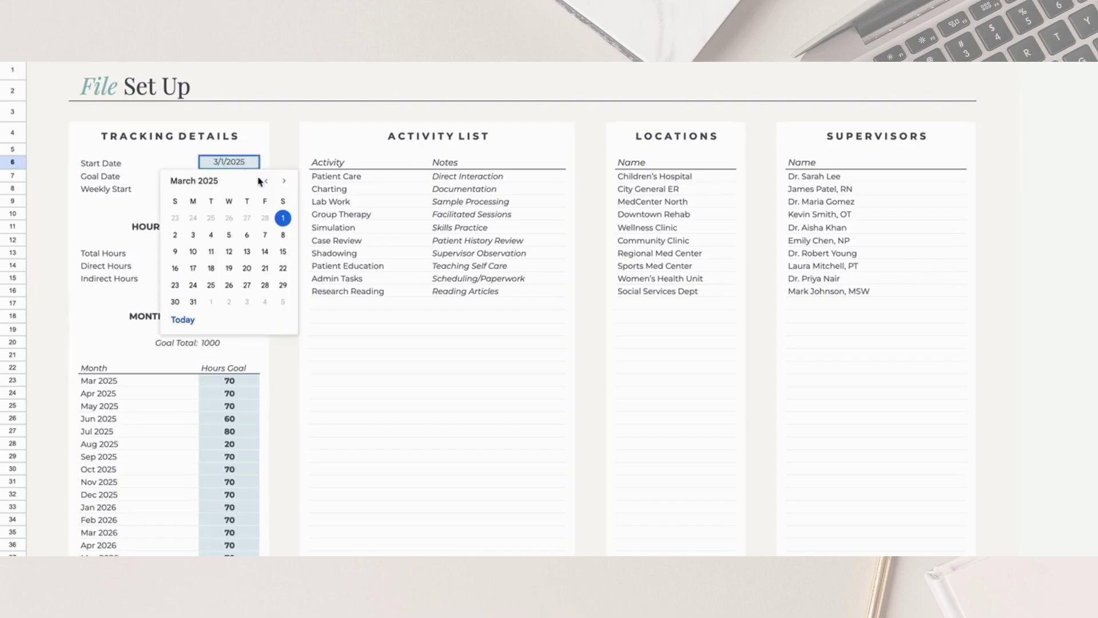
{"action": "left_click", "coordinate": [284, 181]}
{"action": "left_click", "coordinate": [284, 181]}
{"action": "left_click", "coordinate": [266, 181]}
{"action": "left_click", "coordinate": [266, 180]}
{"action": "left_click", "coordinate": [282, 221]}
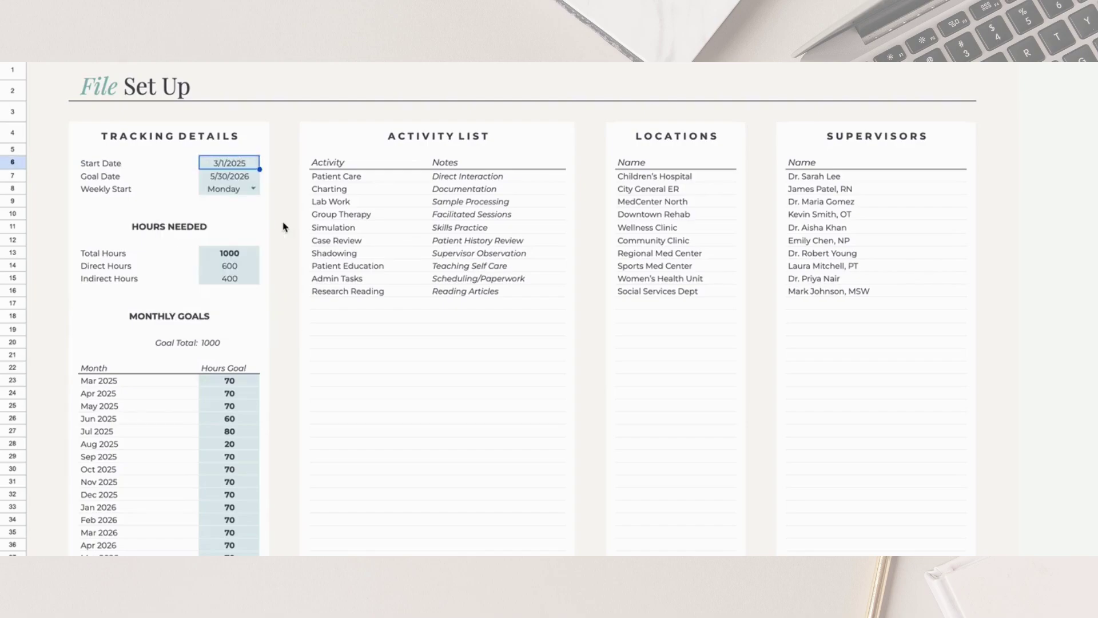
{"action": "double_click", "coordinate": [233, 176]}
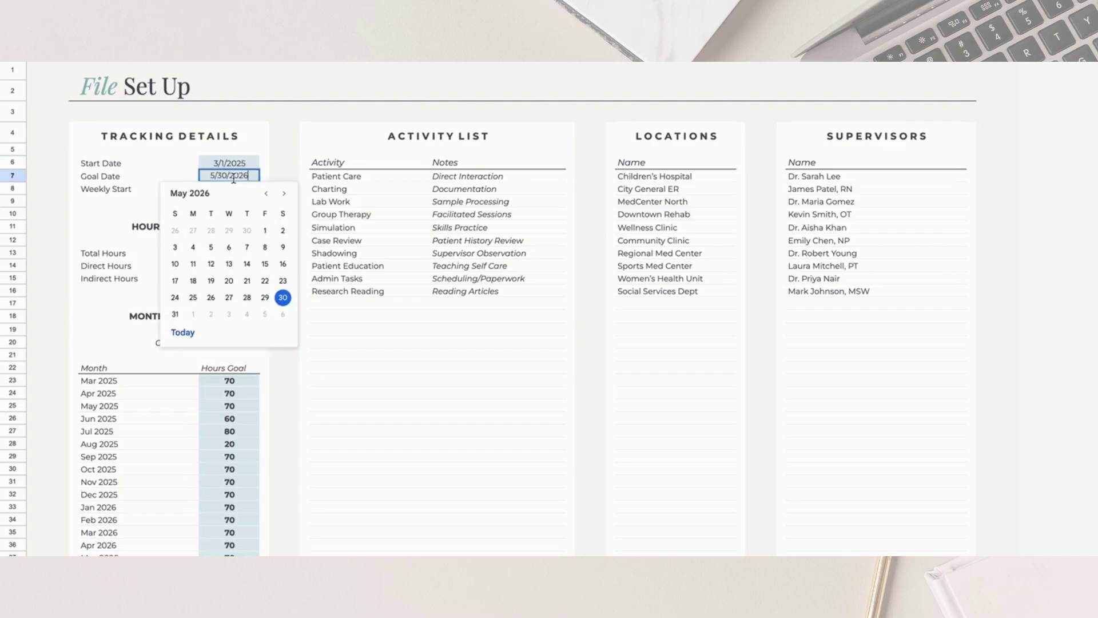
{"action": "left_click", "coordinate": [282, 296]}
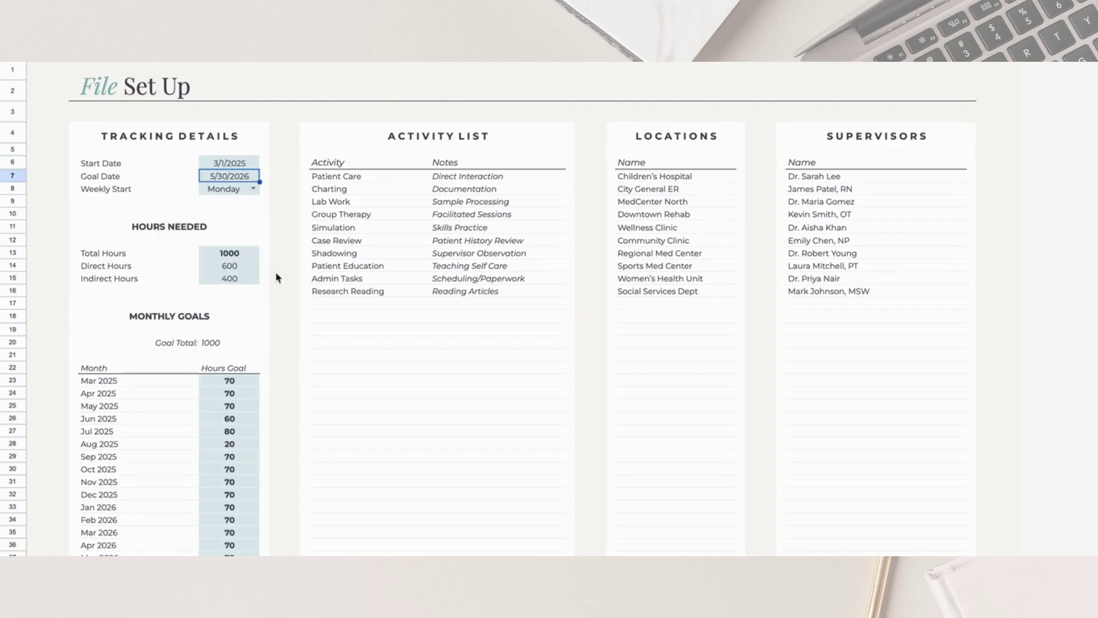
Set the Weekly Start day to Monday
{"action": "double_click", "coordinate": [254, 189]}
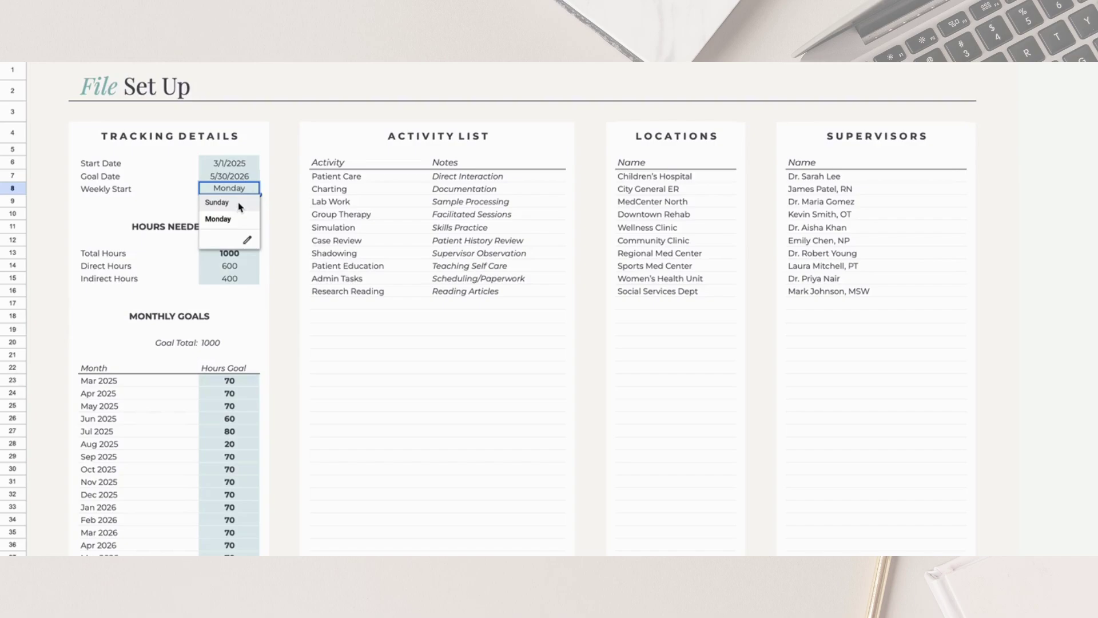
{"action": "left_click", "coordinate": [239, 204]}
{"action": "left_click", "coordinate": [254, 191]}
{"action": "left_click", "coordinate": [236, 219]}
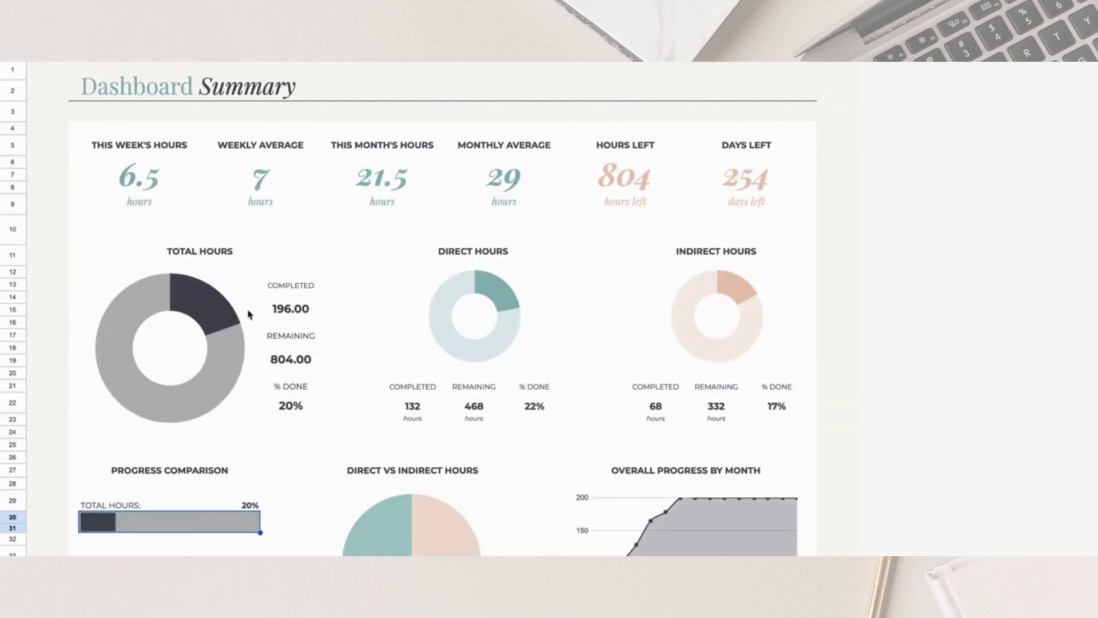
Review the dashboard's Weekly Hour Breakdown from week 2/24/2025, then return to the setup Total Hours goal
{"action": "scroll", "coordinate": [206, 234], "scroll_direction": "down", "scroll_amount": 3}
{"action": "scroll", "coordinate": [202, 238], "scroll_direction": "down", "scroll_amount": 6}
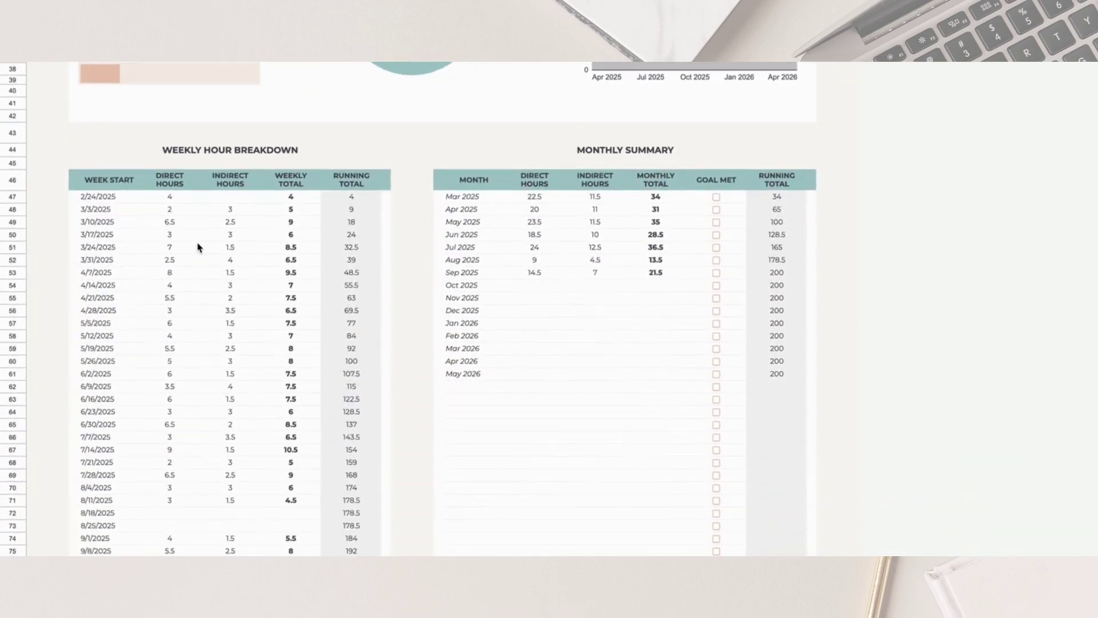
{"action": "left_click", "coordinate": [260, 152]}
{"action": "left_click", "coordinate": [92, 200]}
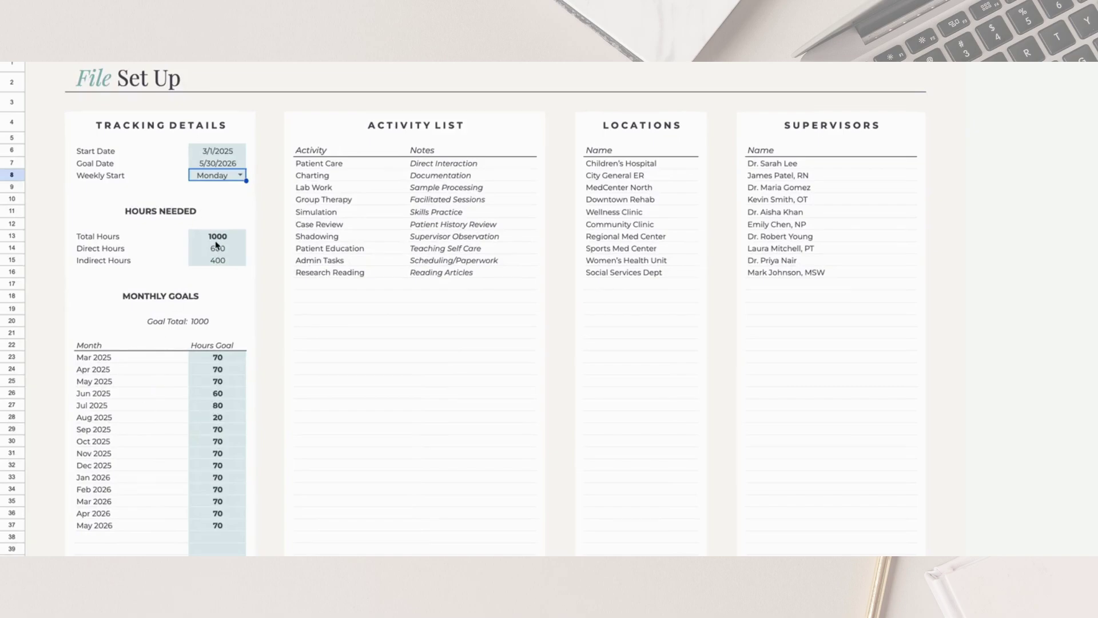
{"action": "left_click", "coordinate": [217, 240]}
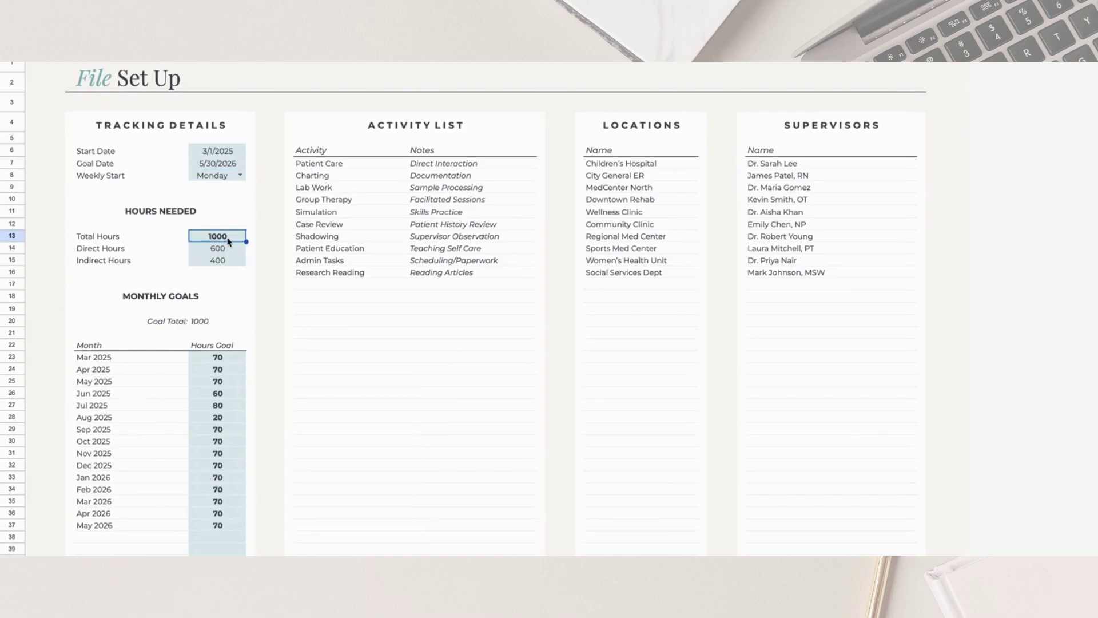
Review the Direct 600 and Indirect 400 goals and Goal Total, then select the monthly Hours Goal column
{"action": "left_click", "coordinate": [231, 253]}
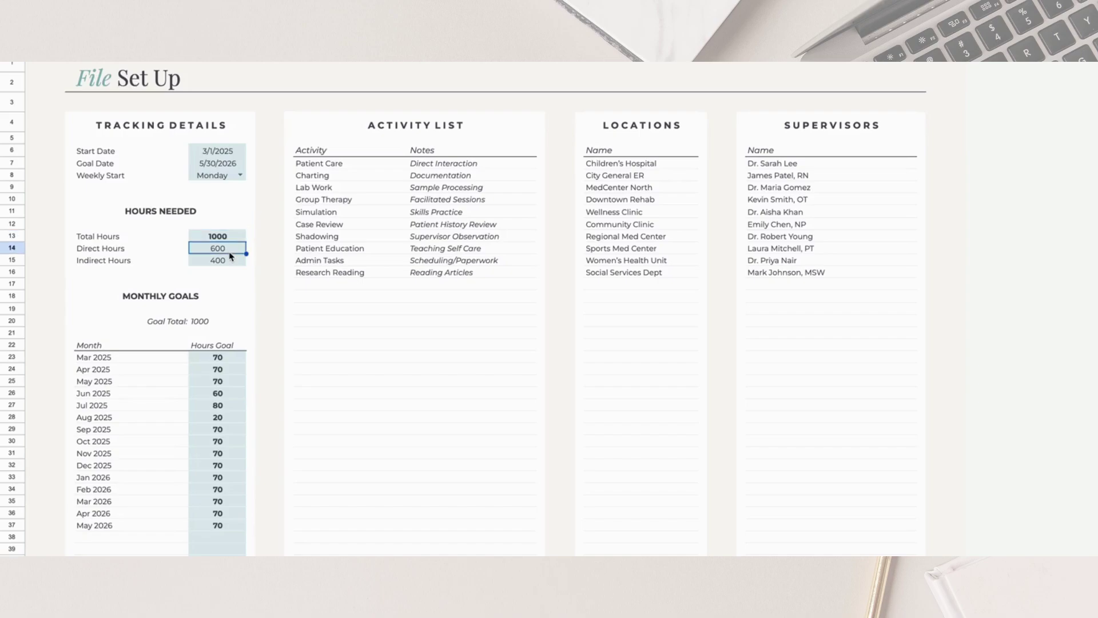
{"action": "left_click", "coordinate": [232, 264]}
{"action": "left_click", "coordinate": [150, 321]}
{"action": "scroll", "coordinate": [155, 381], "scroll_direction": "down", "scroll_amount": 3}
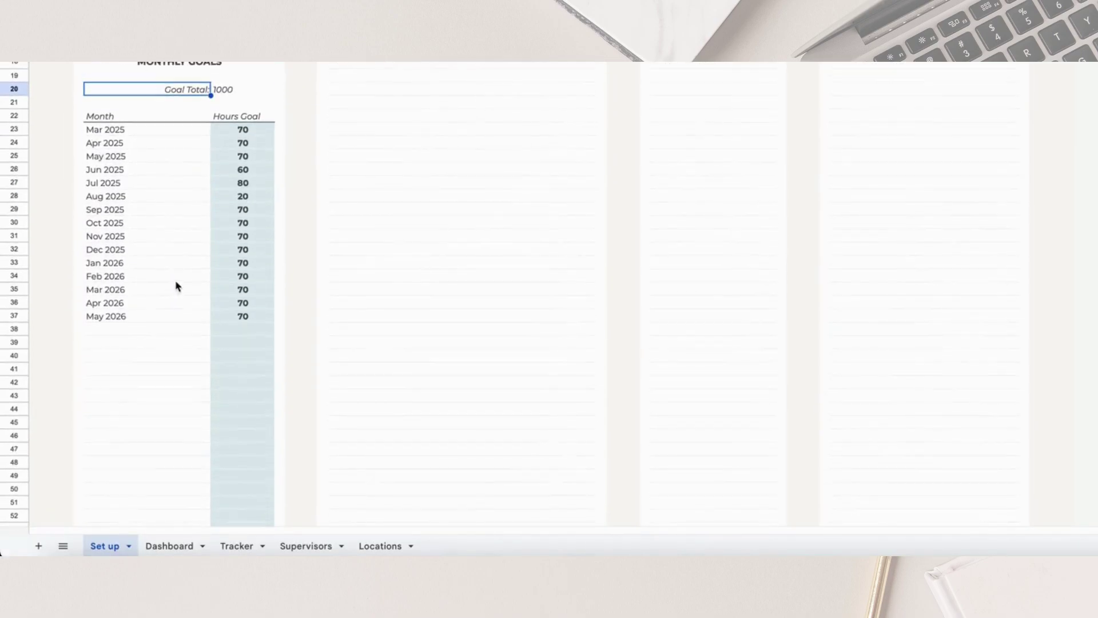
{"action": "left_click_drag", "start_coordinate": [263, 131], "coordinate": [265, 321]}
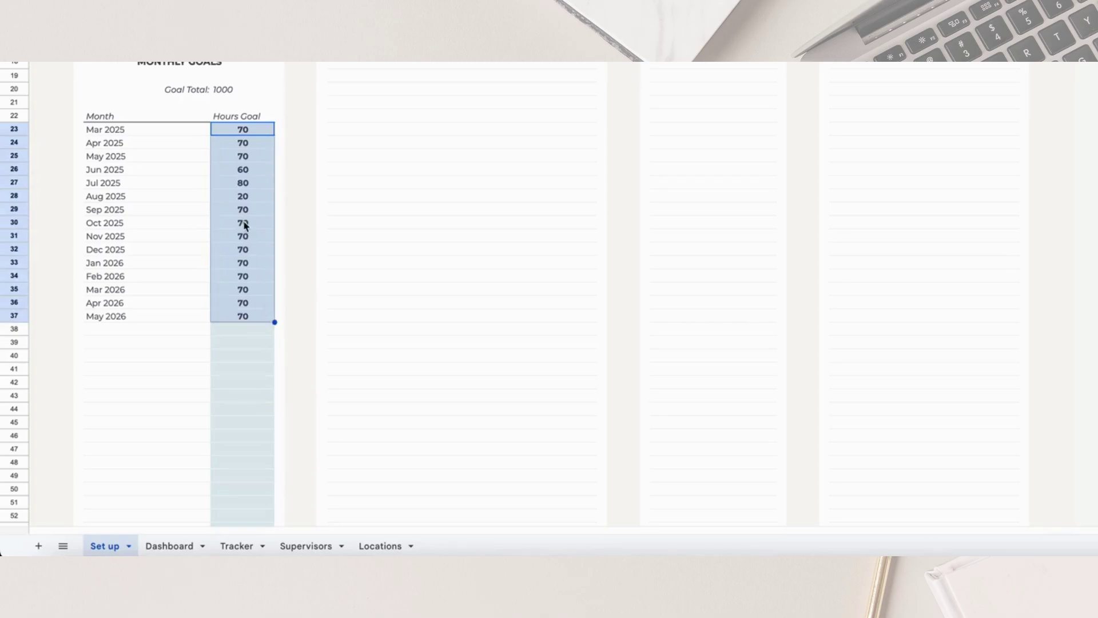
Enter hour goals of 65 for Mar 2025 and 75 for Apr 2025
{"action": "left_click", "coordinate": [244, 131]}
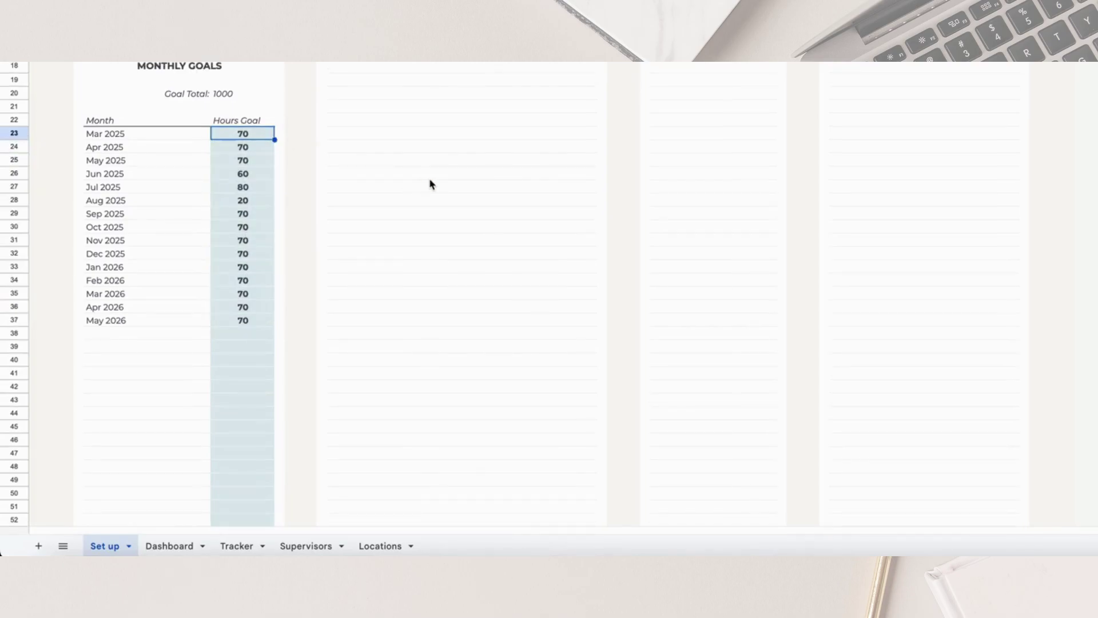
{"action": "type", "text": "65"}
{"action": "key", "text": "Return"}
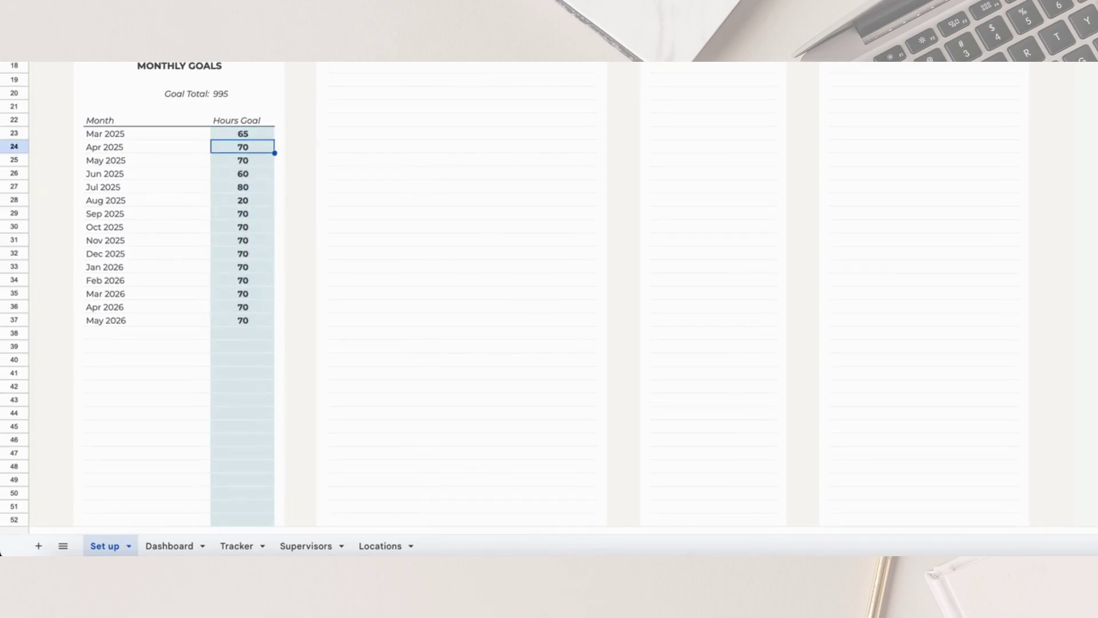
{"action": "type", "text": "75"}
{"action": "key", "text": "Return"}
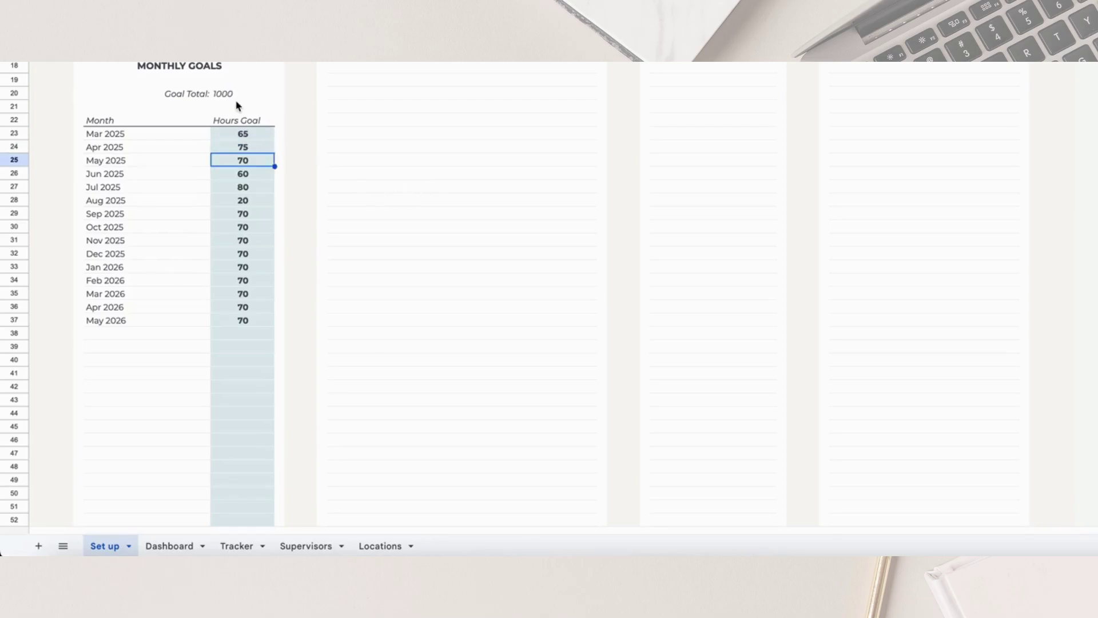
{"action": "left_click", "coordinate": [238, 94]}
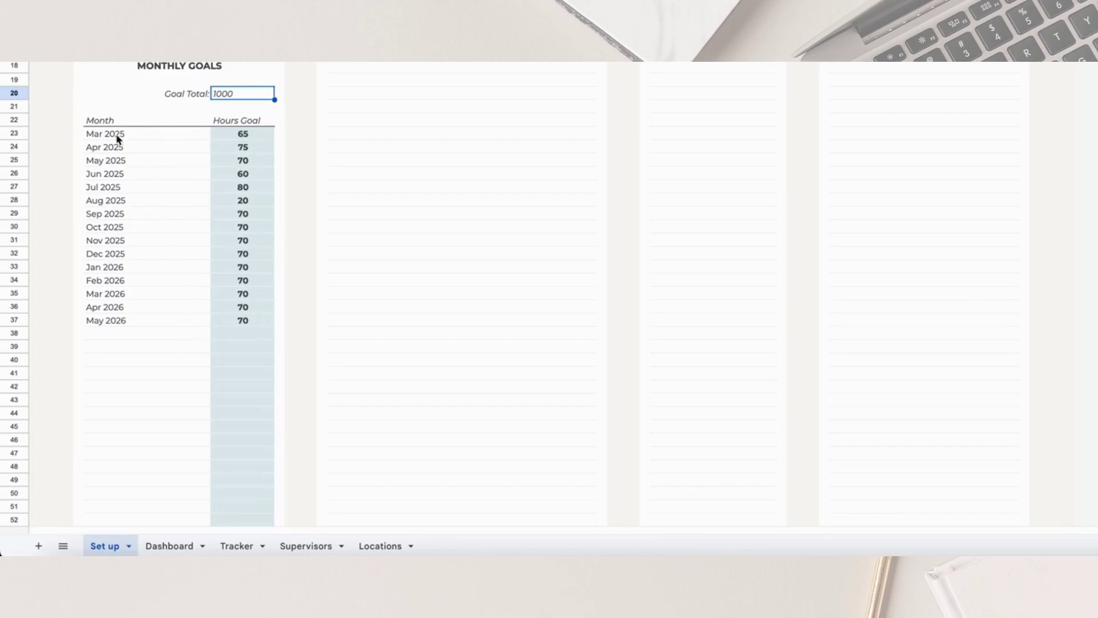
Clear the Aug 2025 hours goal, leaving it blank so the Goal Total reads 980
{"action": "left_click_drag", "start_coordinate": [117, 135], "coordinate": [117, 331]}
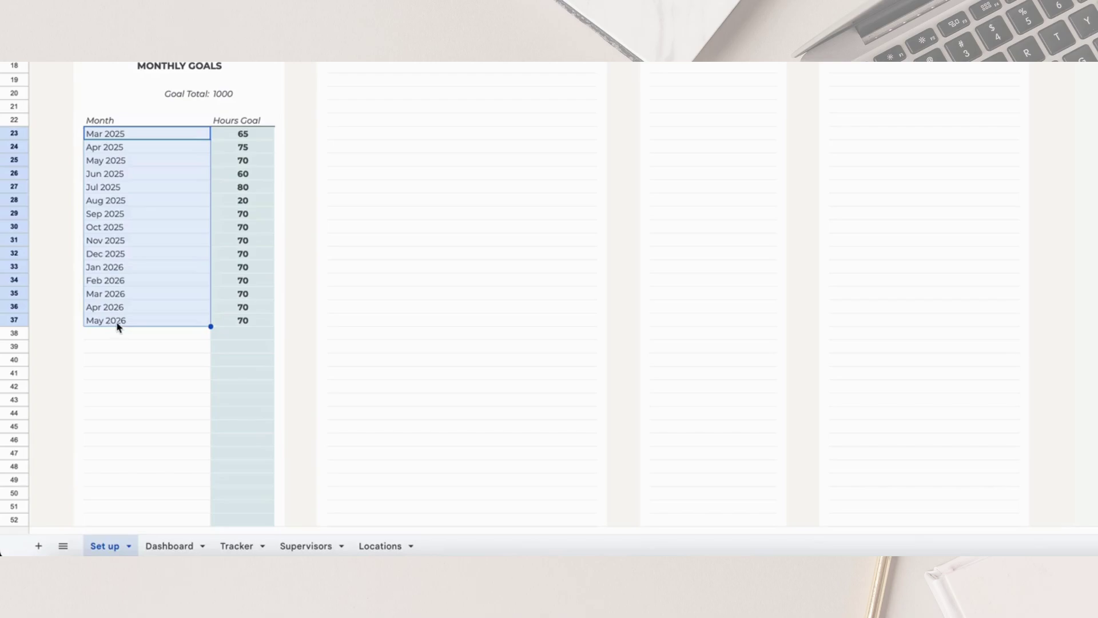
{"action": "scroll", "coordinate": [135, 275], "scroll_direction": "up", "scroll_amount": 3}
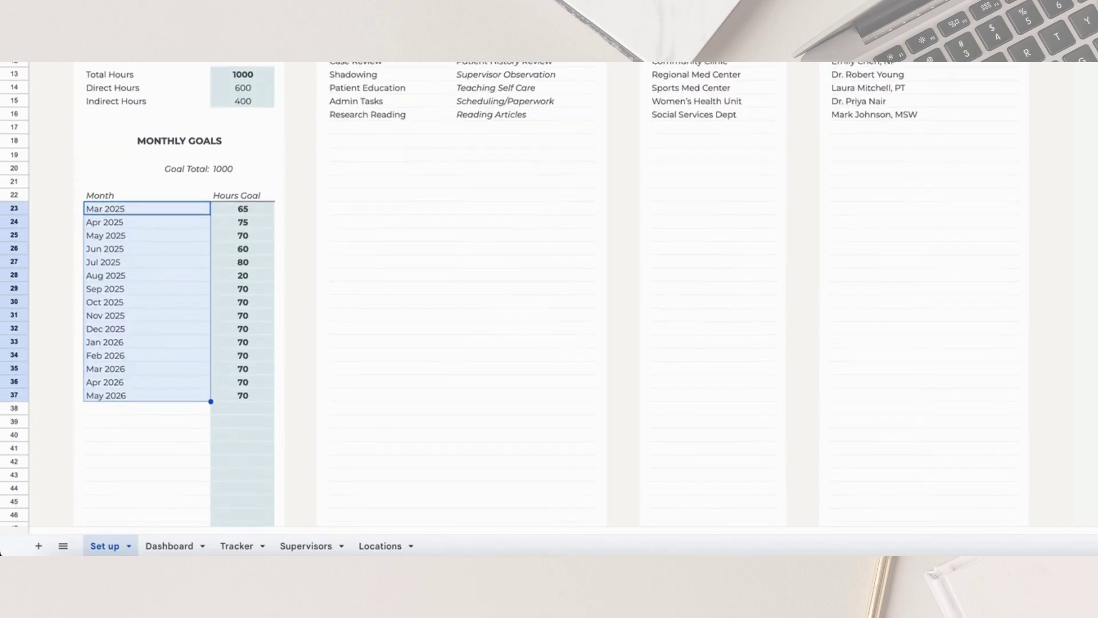
{"action": "left_click", "coordinate": [160, 280]}
{"action": "left_click", "coordinate": [234, 281]}
{"action": "key", "text": "Delete"}
{"action": "type", "text": "0"}
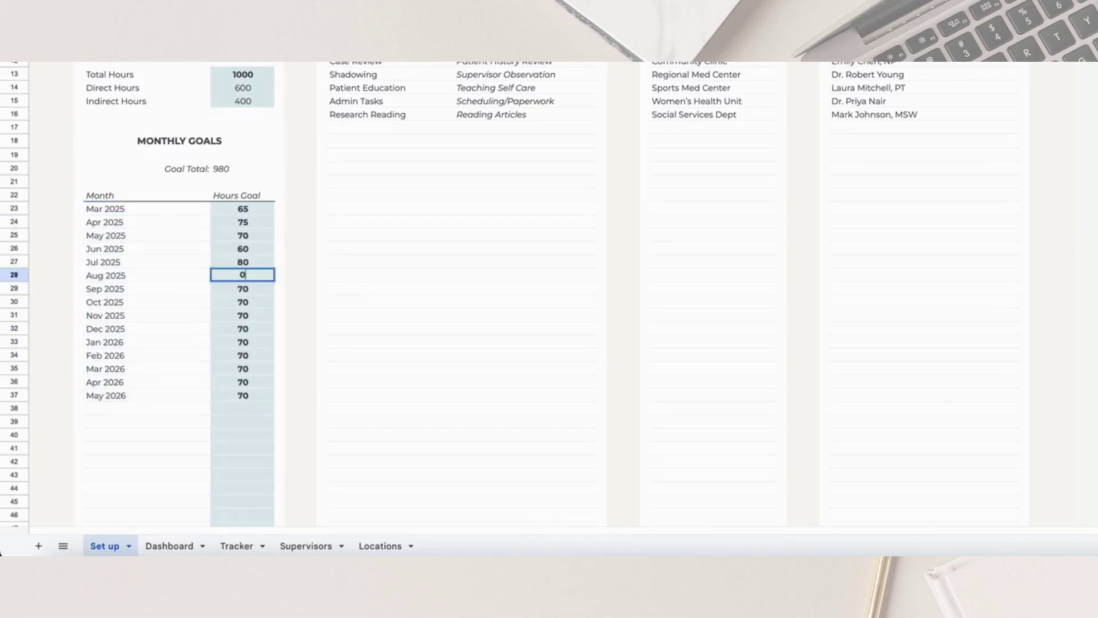
{"action": "key", "text": "Return"}
{"action": "key", "text": "Up"}
{"action": "key", "text": "Delete"}
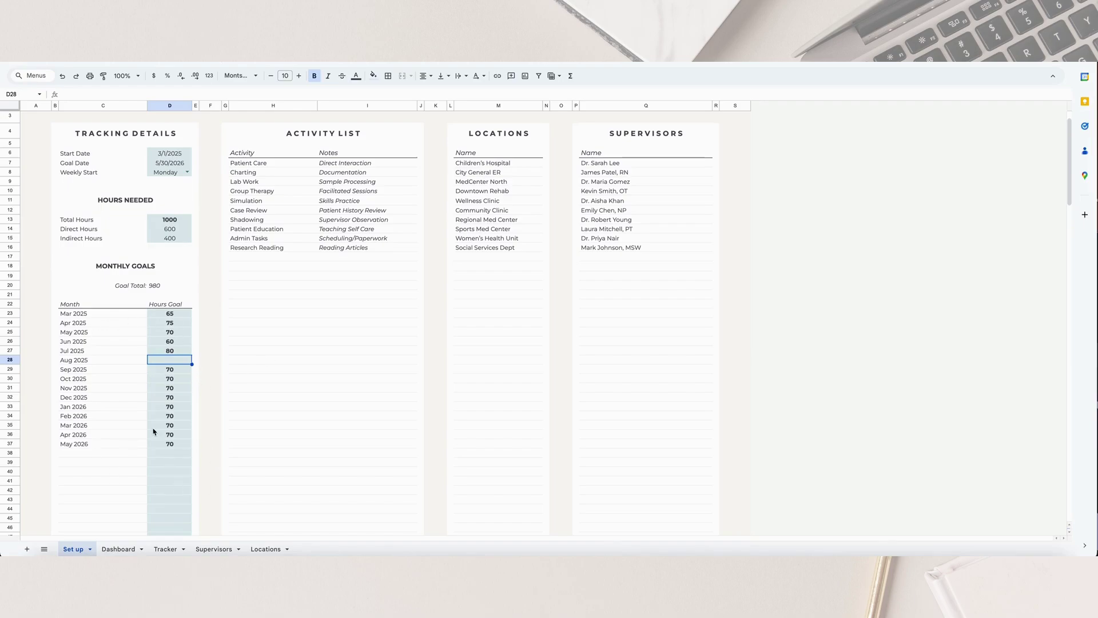
{"action": "scroll", "coordinate": [201, 304], "scroll_direction": "up", "scroll_amount": 1}
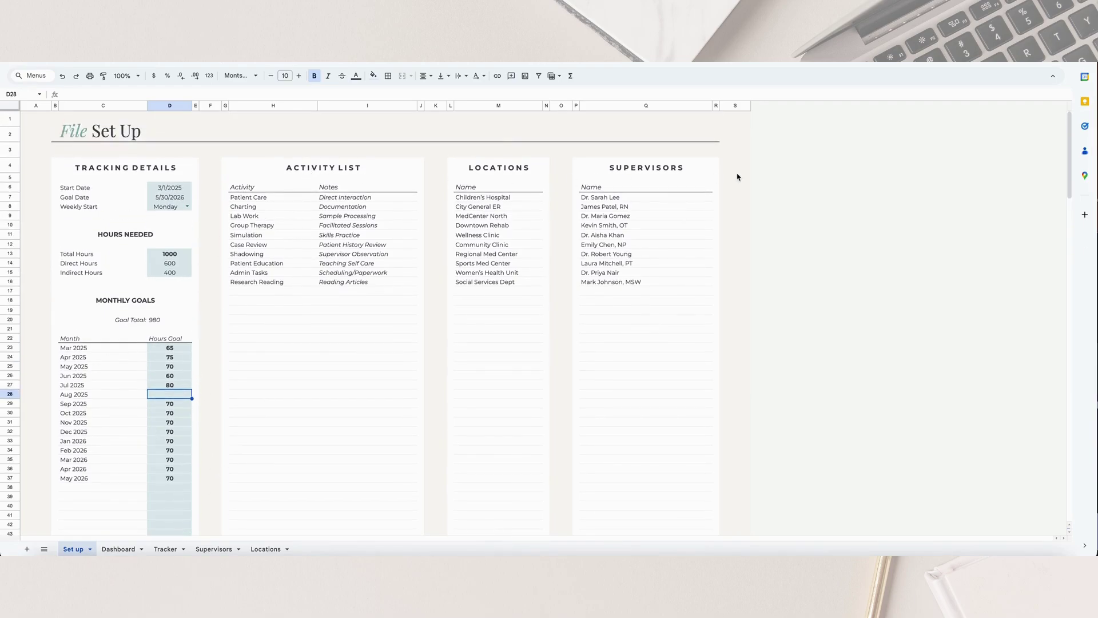
{"action": "left_click", "coordinate": [319, 167]}
{"action": "left_click", "coordinate": [501, 169]}
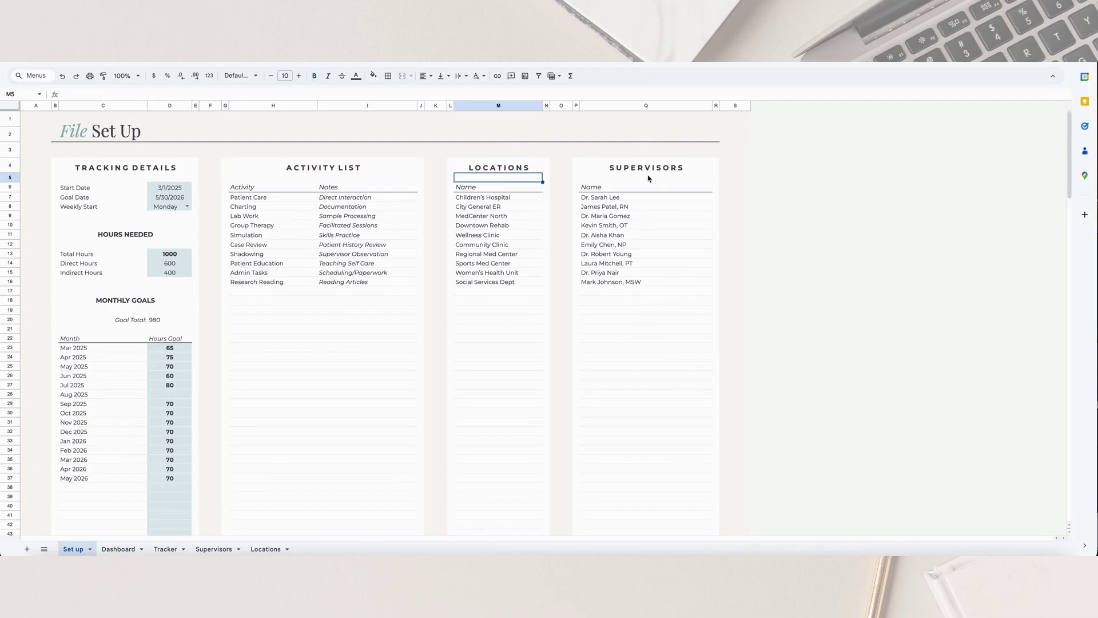
{"action": "left_click", "coordinate": [657, 170]}
{"action": "left_click_drag", "start_coordinate": [259, 200], "coordinate": [350, 283]}
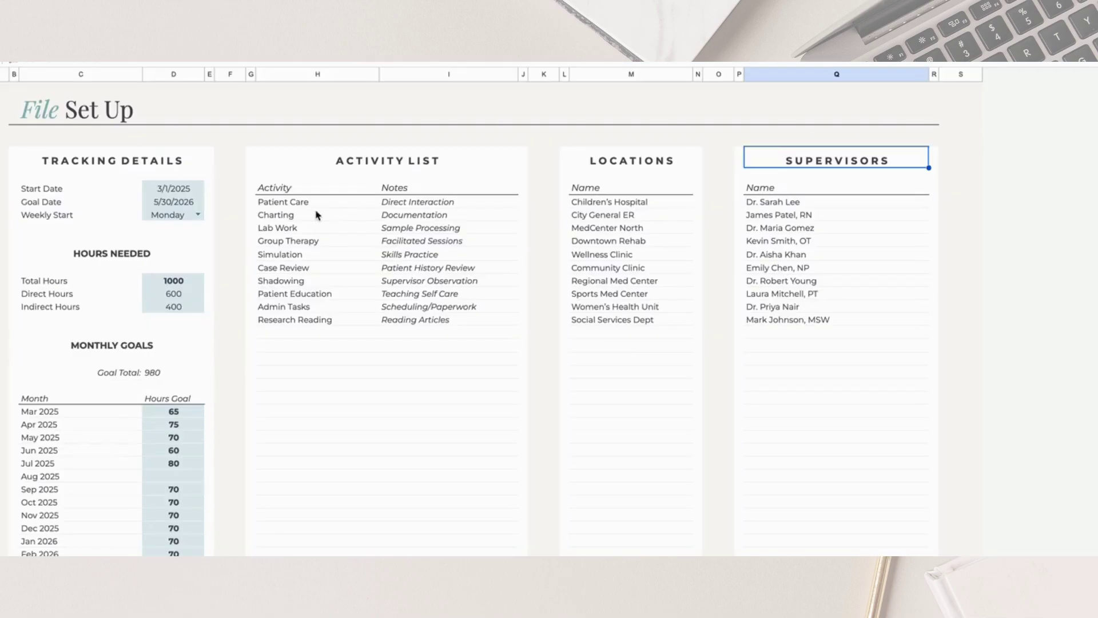
{"action": "left_click_drag", "start_coordinate": [426, 324], "coordinate": [426, 324]}
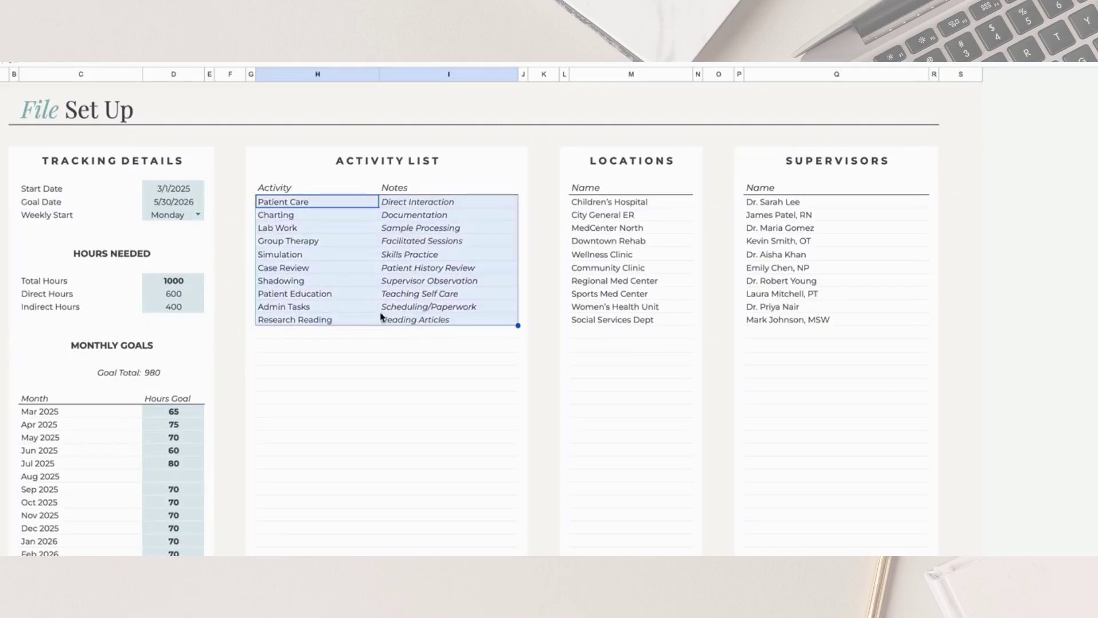
{"action": "left_click", "coordinate": [335, 203]}
{"action": "left_click_drag", "start_coordinate": [418, 203], "coordinate": [411, 322]}
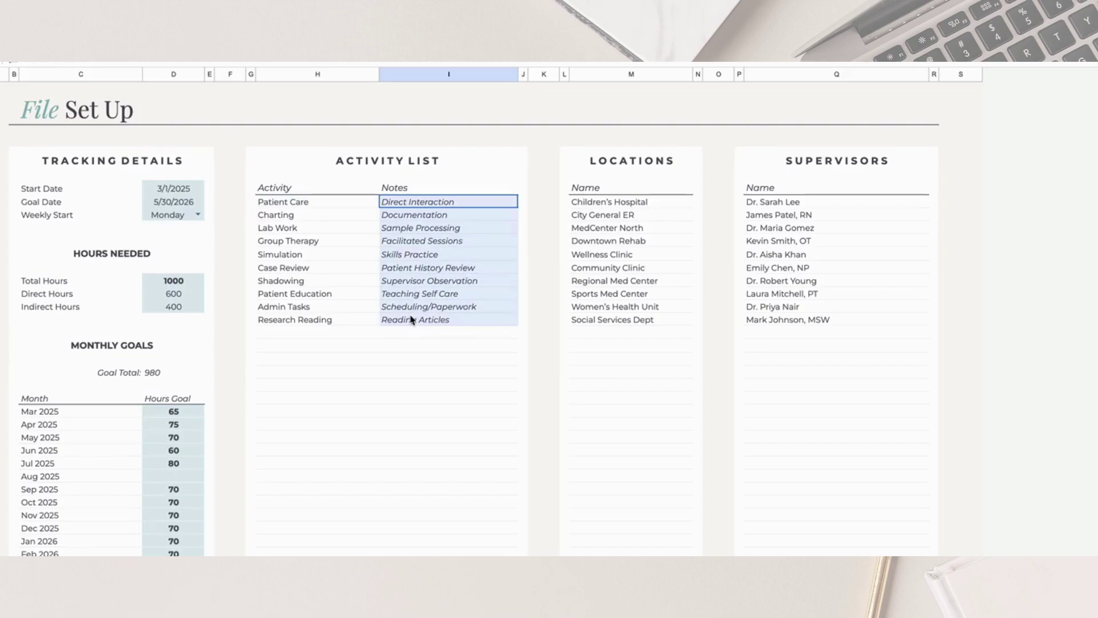
{"action": "left_click_drag", "start_coordinate": [289, 206], "coordinate": [295, 326]}
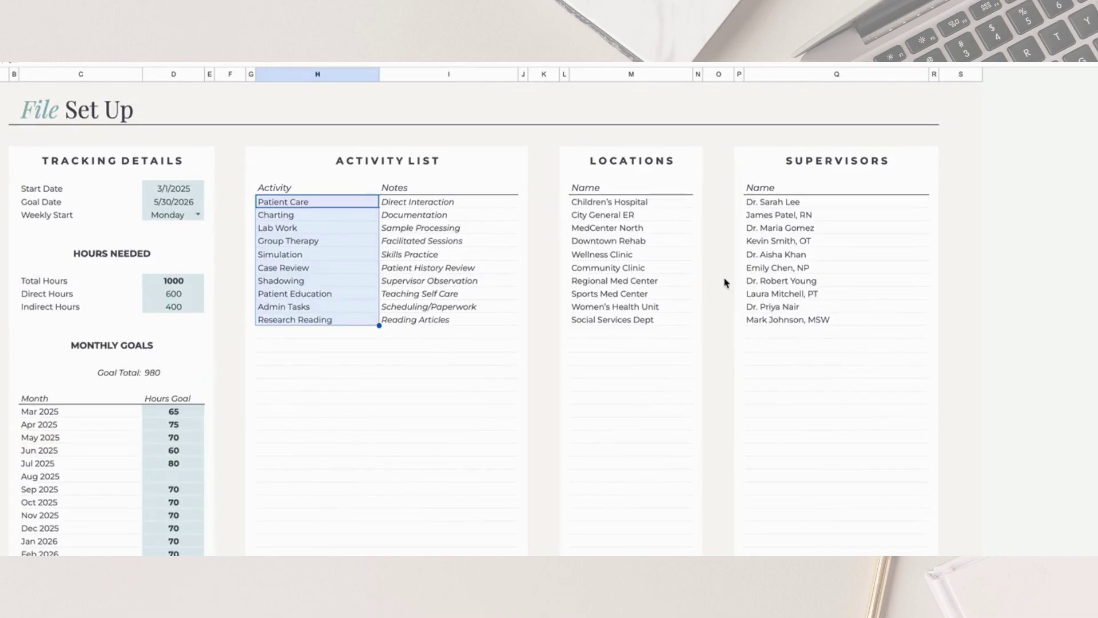
{"action": "left_click_drag", "start_coordinate": [664, 201], "coordinate": [667, 378]}
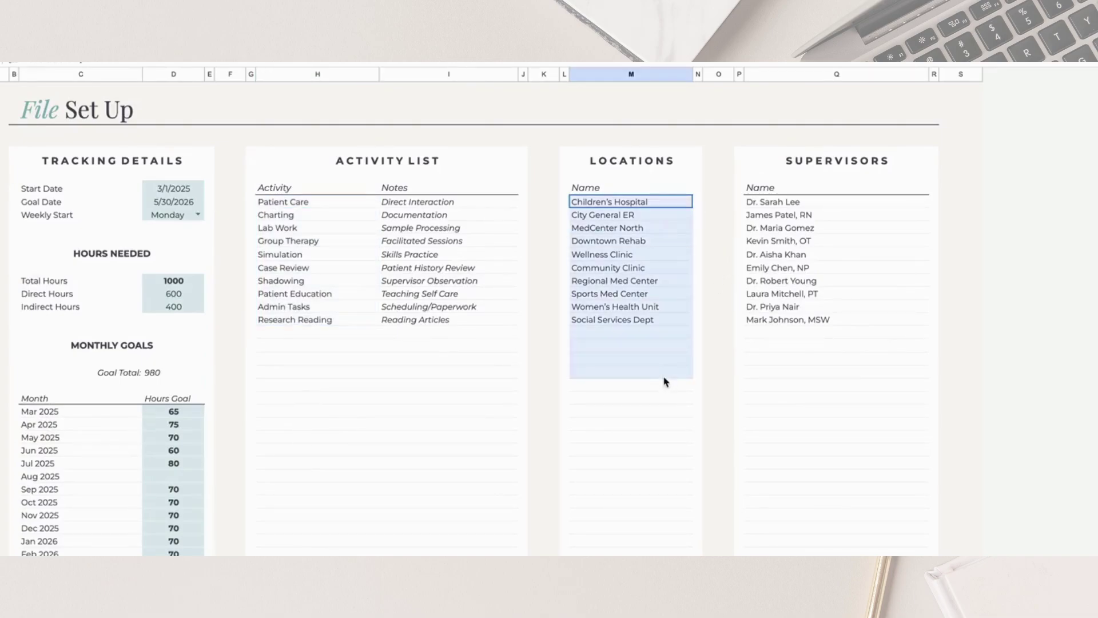
{"action": "left_click_drag", "start_coordinate": [811, 200], "coordinate": [816, 346]}
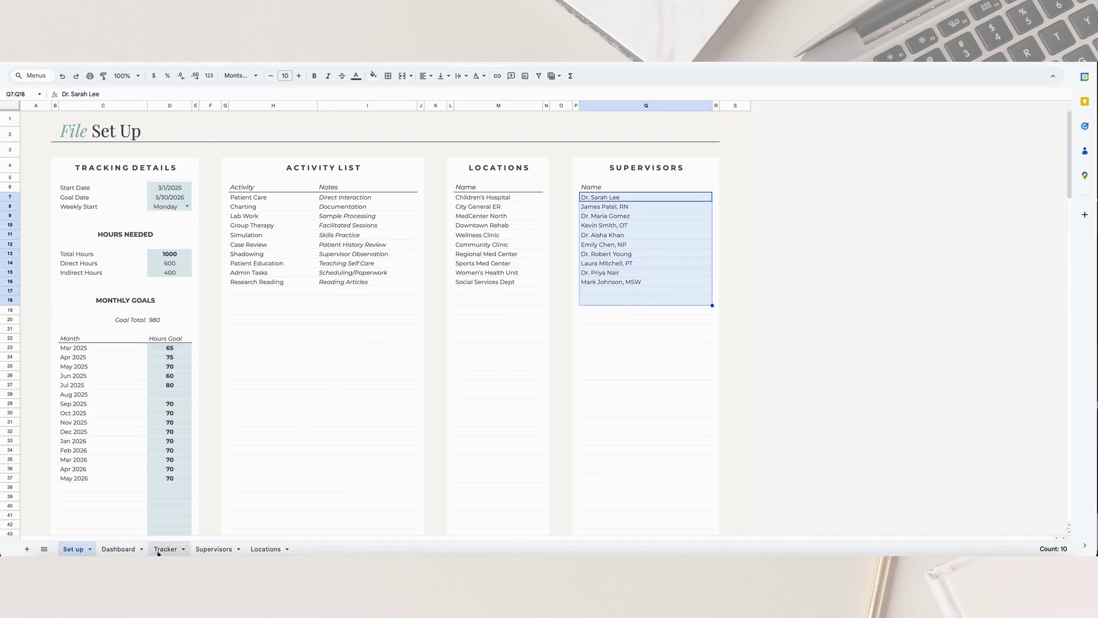
On the Tracker sheet, check the first entry's activity, location and supervisor dropdown choices without changes
{"action": "left_click", "coordinate": [163, 551]}
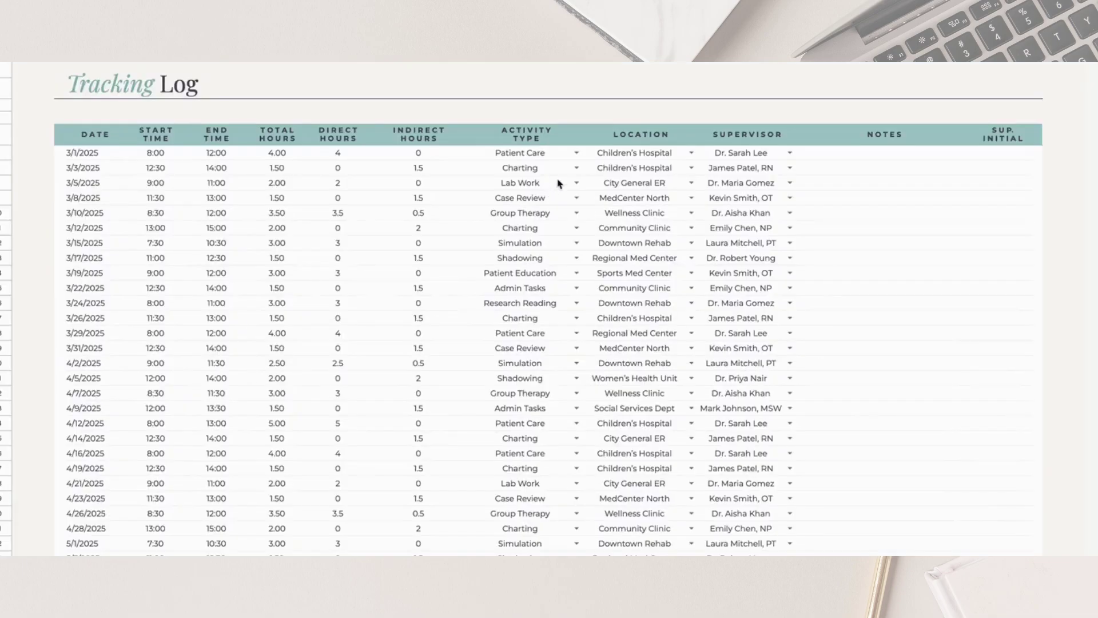
{"action": "left_click", "coordinate": [431, 178]}
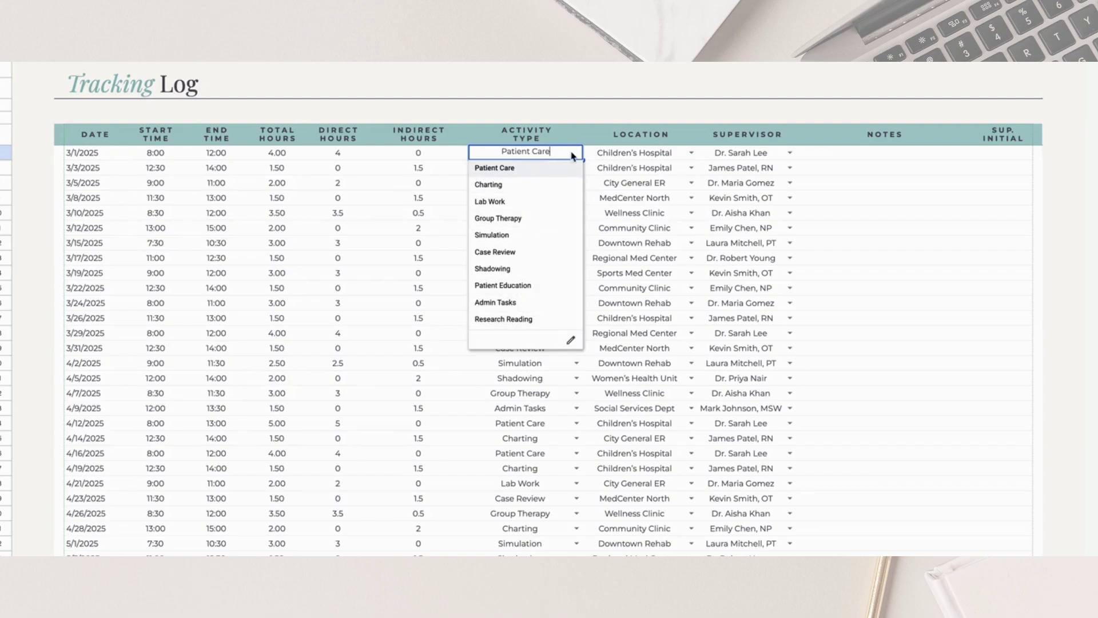
{"action": "left_click", "coordinate": [633, 159]}
{"action": "left_click", "coordinate": [691, 153]}
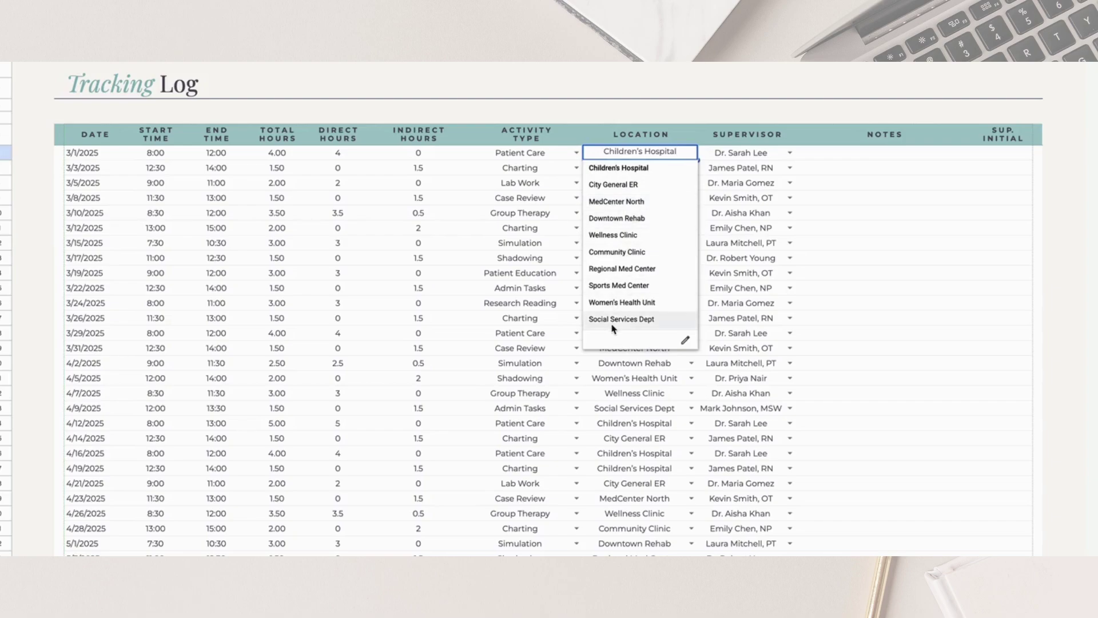
{"action": "left_click", "coordinate": [763, 159]}
{"action": "left_click", "coordinate": [788, 153]}
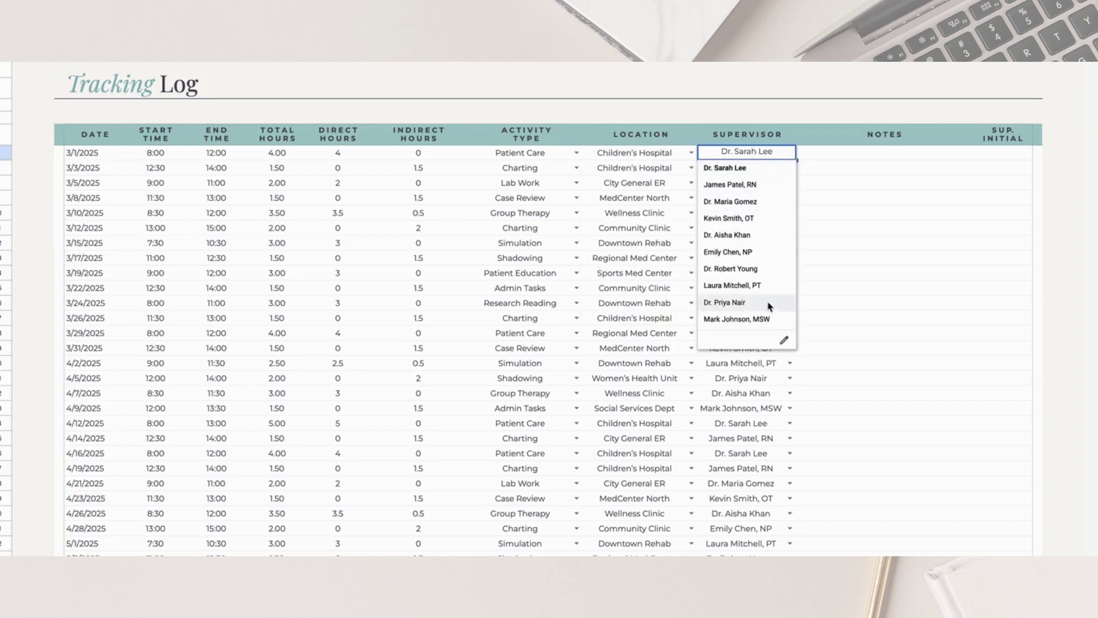
{"action": "left_click", "coordinate": [657, 167]}
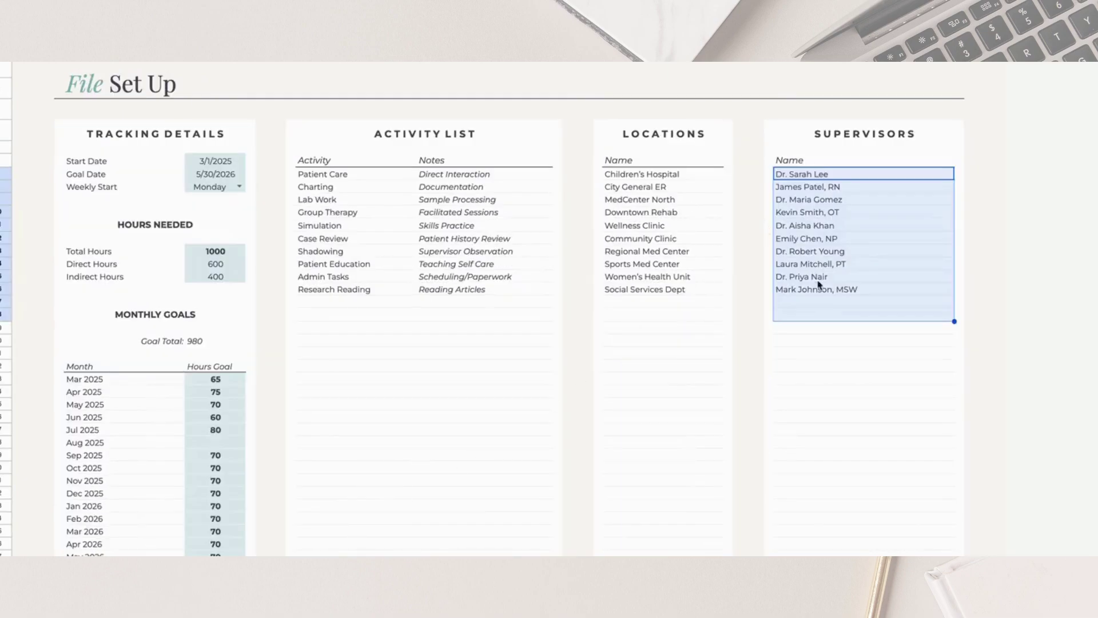
Add a new supervisor's name in the empty slot below the last entry of the Supervisors list
{"action": "left_click", "coordinate": [819, 303]}
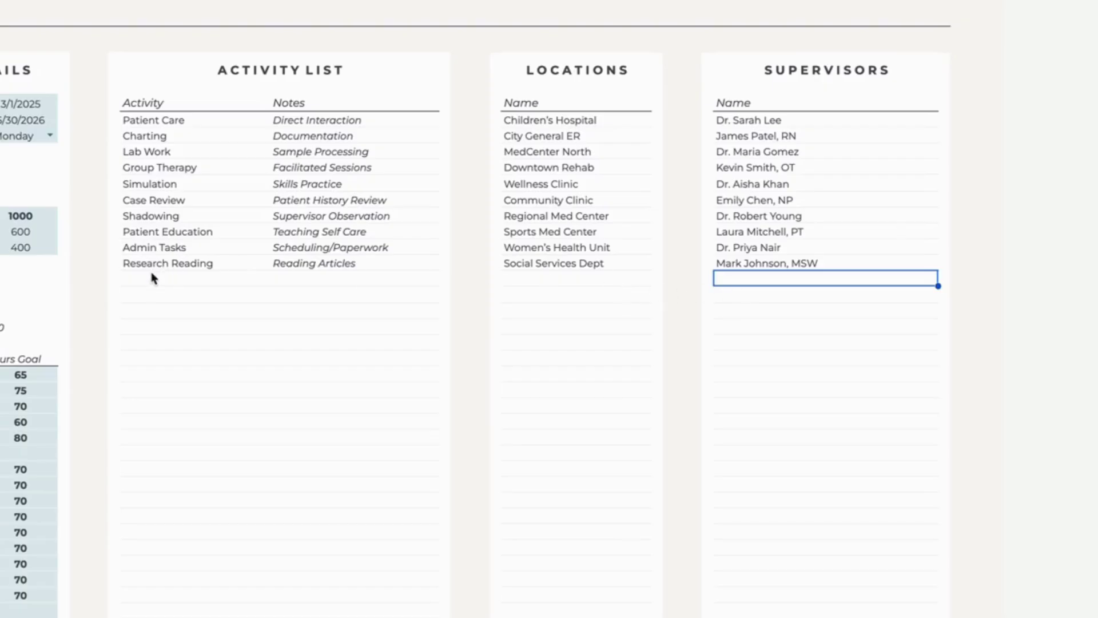
{"action": "key", "text": "Return"}
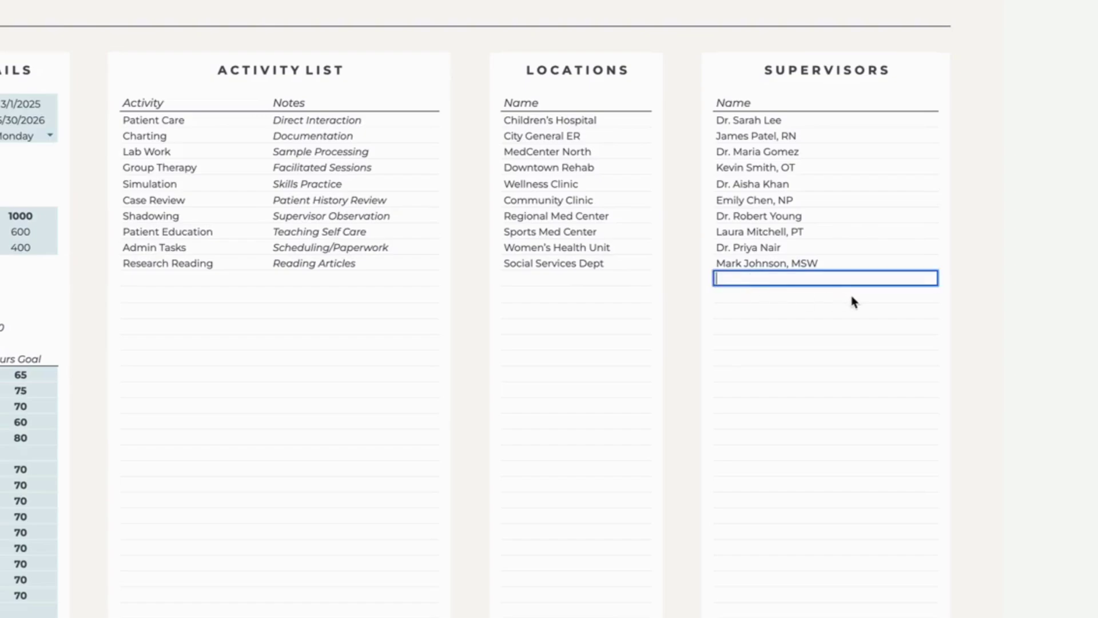
{"action": "key", "text": "Return"}
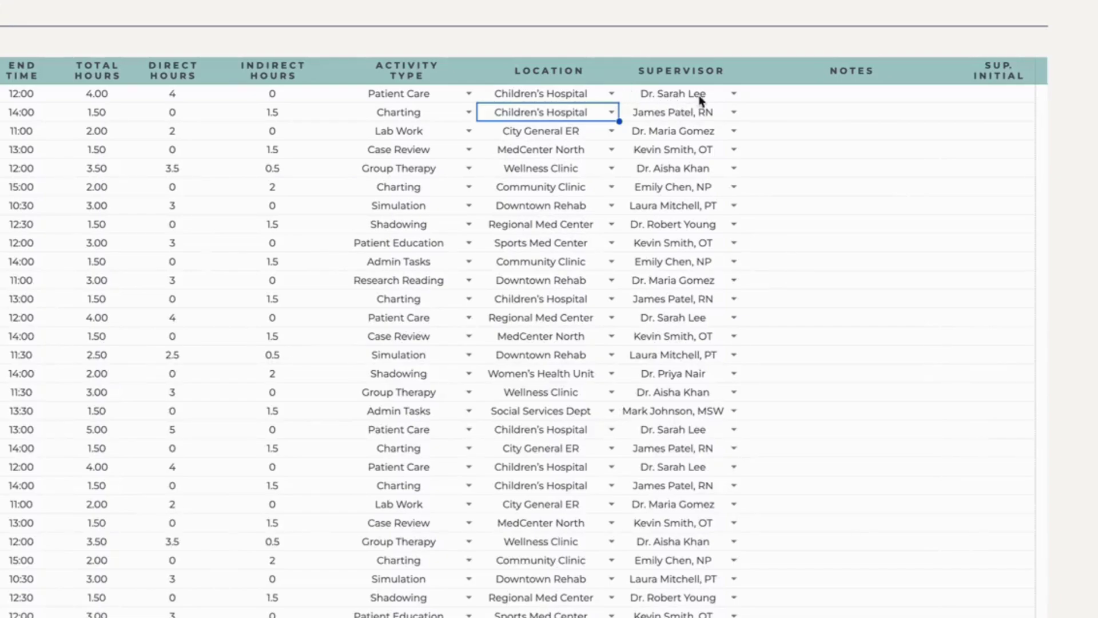
Confirm the newly added supervisor appears in the first log row's Supervisor dropdown and select it
{"action": "left_click", "coordinate": [734, 93]}
{"action": "left_click", "coordinate": [634, 319]}
{"action": "left_click", "coordinate": [804, 207]}
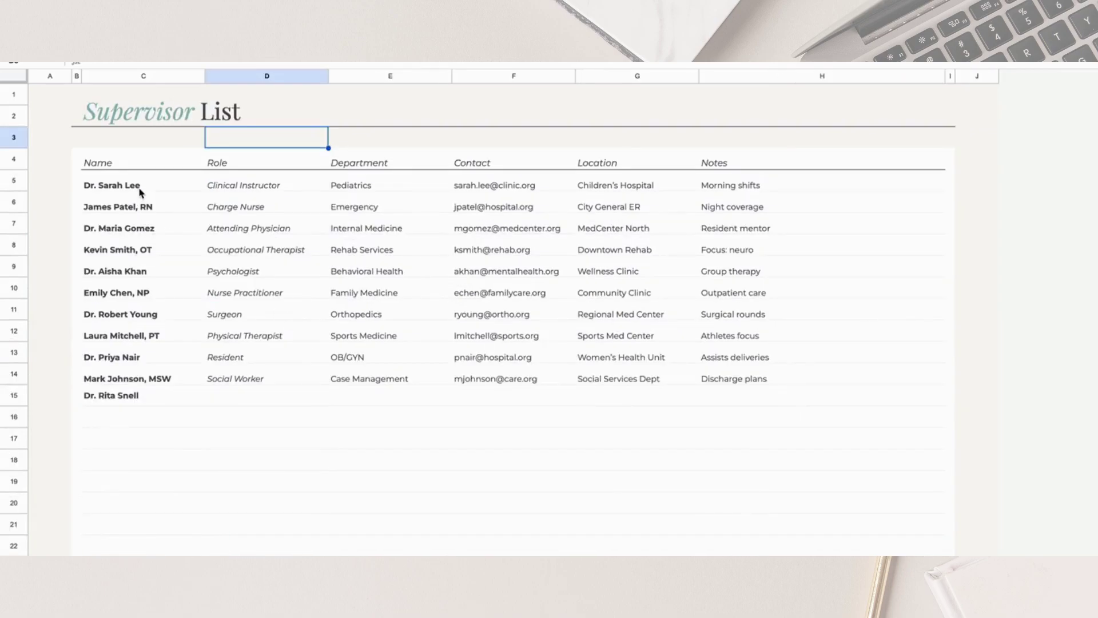
Review the Role, Department, Contact, Location and Notes columns and the new supervisor's empty detail cells
{"action": "left_click_drag", "start_coordinate": [141, 189], "coordinate": [112, 444]}
{"action": "left_click", "coordinate": [117, 401]}
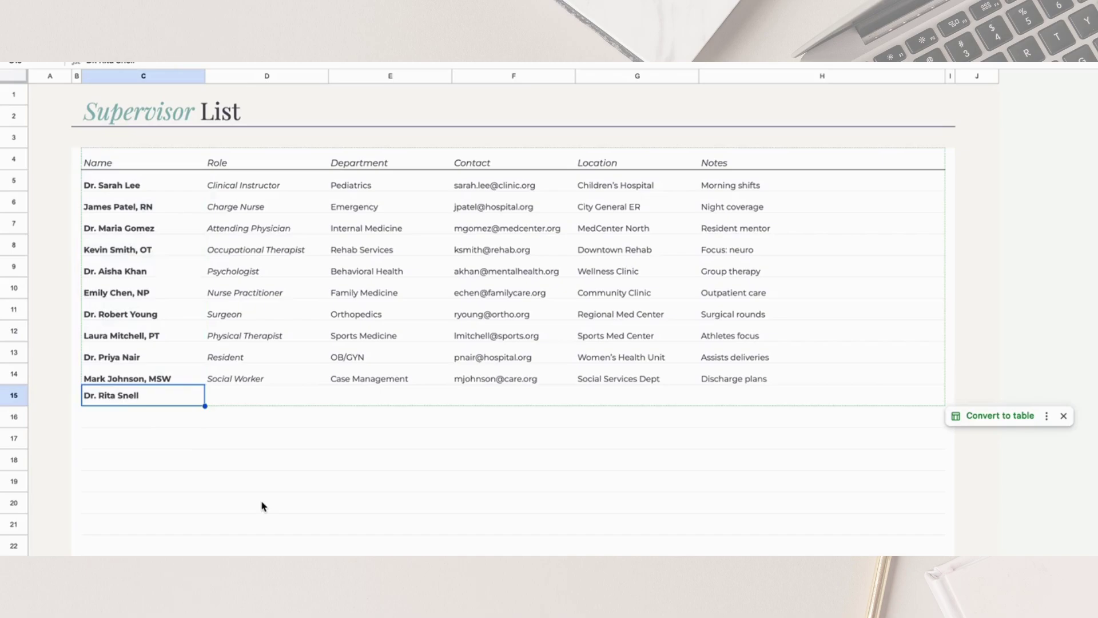
{"action": "left_click", "coordinate": [237, 167]}
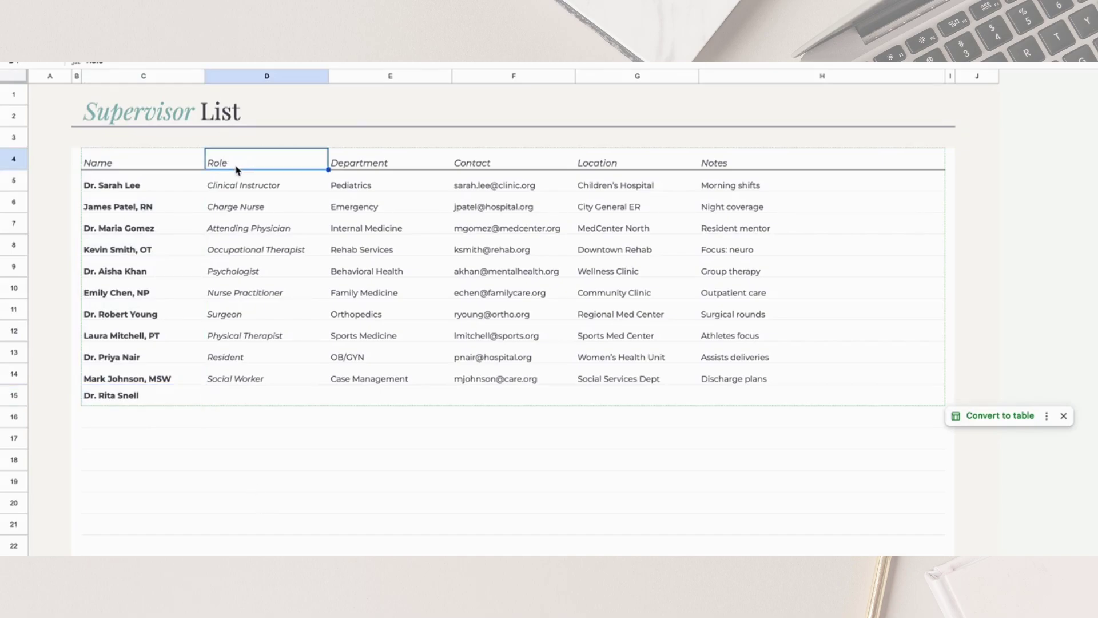
{"action": "left_click", "coordinate": [357, 170]}
{"action": "left_click", "coordinate": [501, 169]}
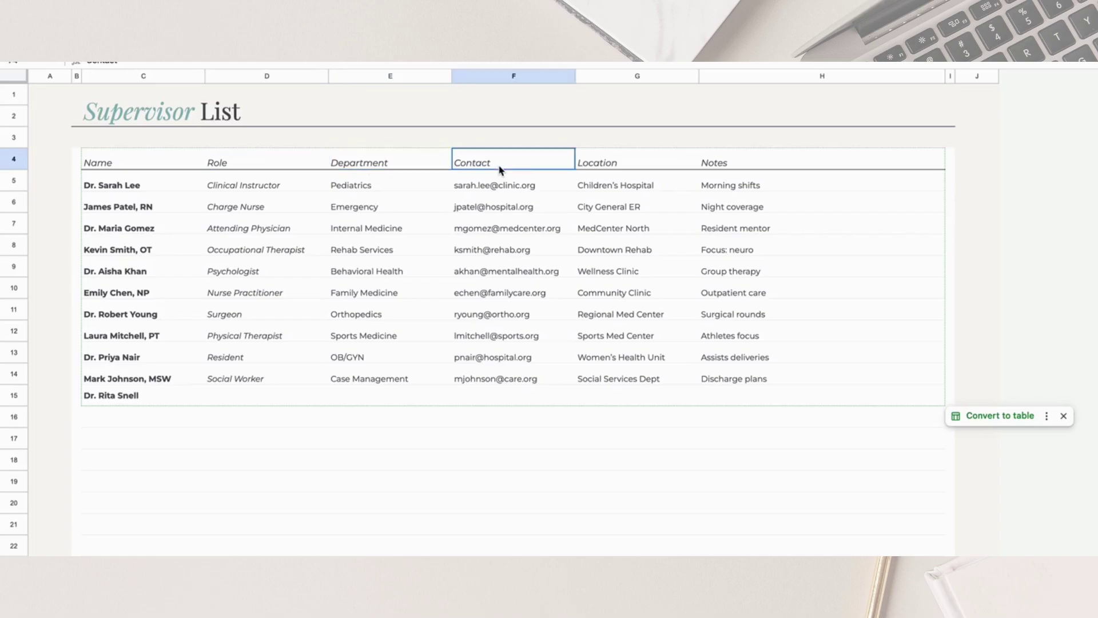
{"action": "left_click", "coordinate": [612, 164]}
{"action": "left_click", "coordinate": [730, 165]}
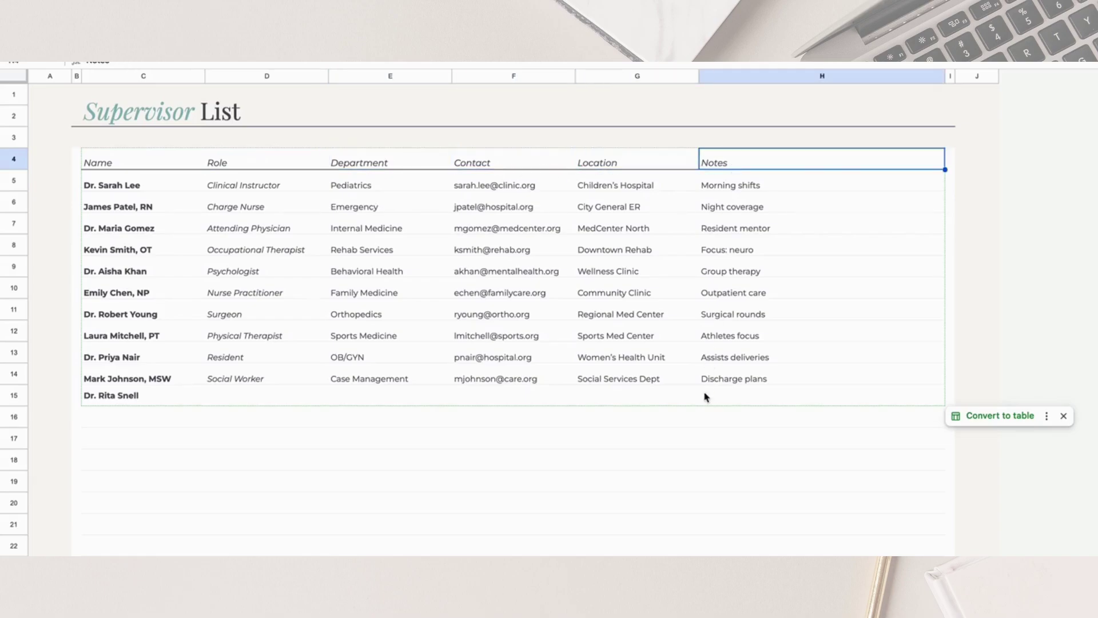
{"action": "left_click_drag", "start_coordinate": [226, 402], "coordinate": [789, 402]}
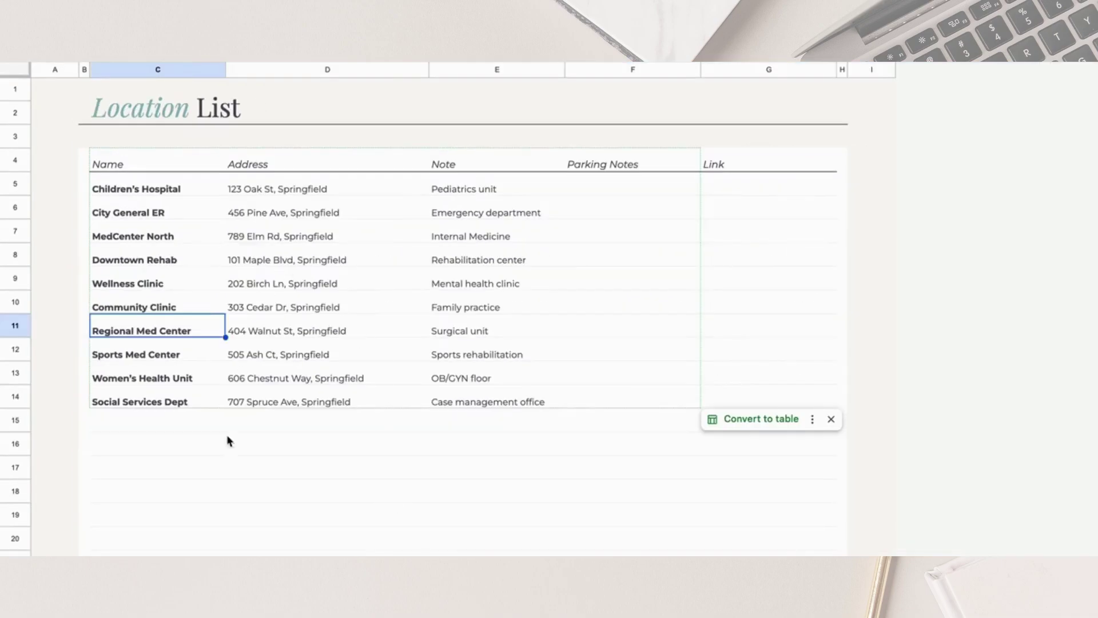
{"action": "left_click", "coordinate": [217, 494]}
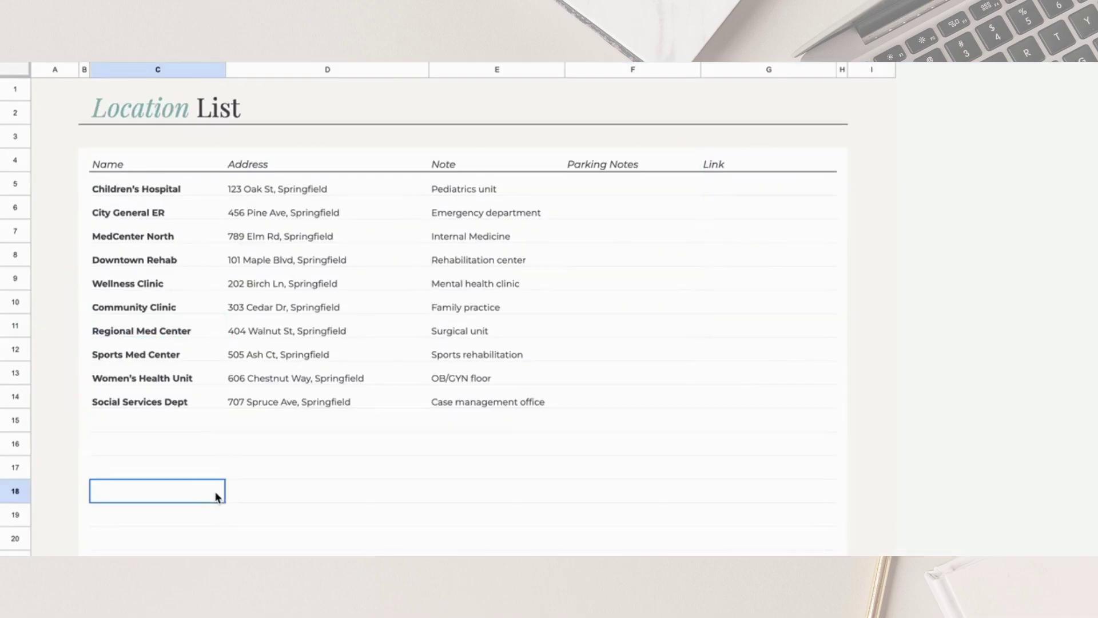
{"action": "left_click", "coordinate": [198, 207]}
{"action": "left_click", "coordinate": [145, 493], "text": "shift"}
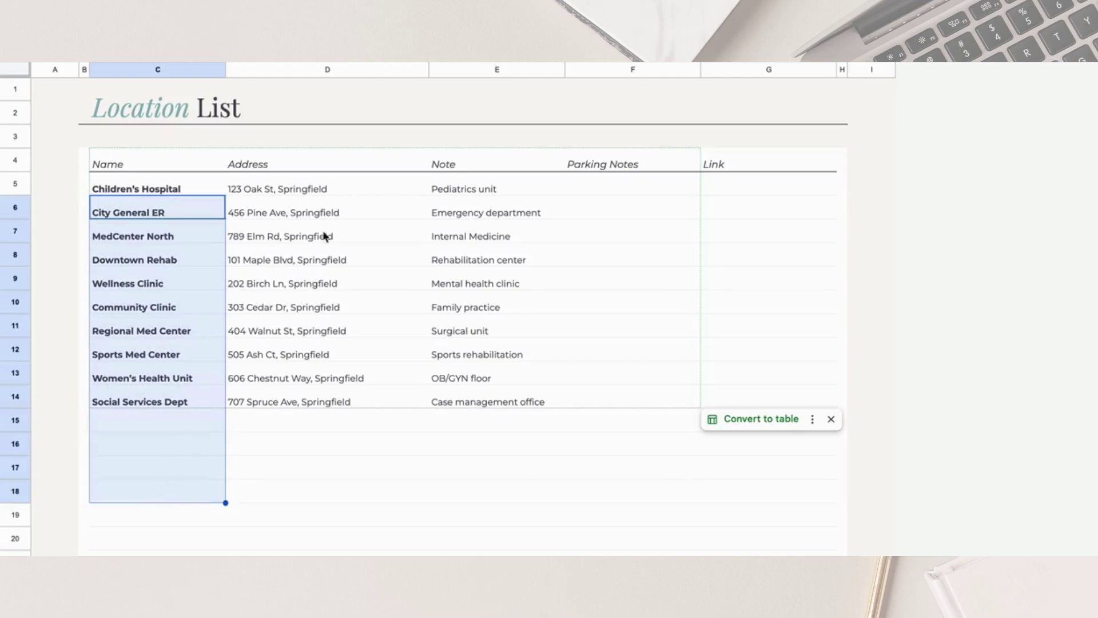
{"action": "left_click_drag", "start_coordinate": [329, 196], "coordinate": [475, 183]}
{"action": "left_click", "coordinate": [637, 189]}
{"action": "left_click", "coordinate": [767, 191]}
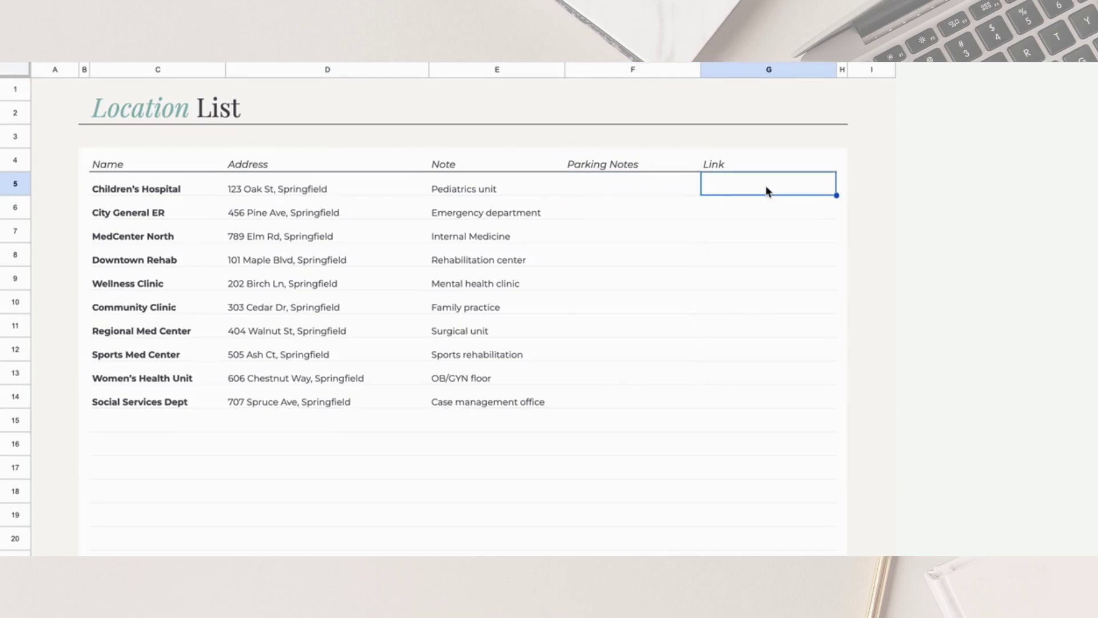
{"action": "scroll", "coordinate": [698, 213], "scroll_direction": "down", "scroll_amount": 3}
{"action": "scroll", "coordinate": [473, 436], "scroll_direction": "up", "scroll_amount": 2}
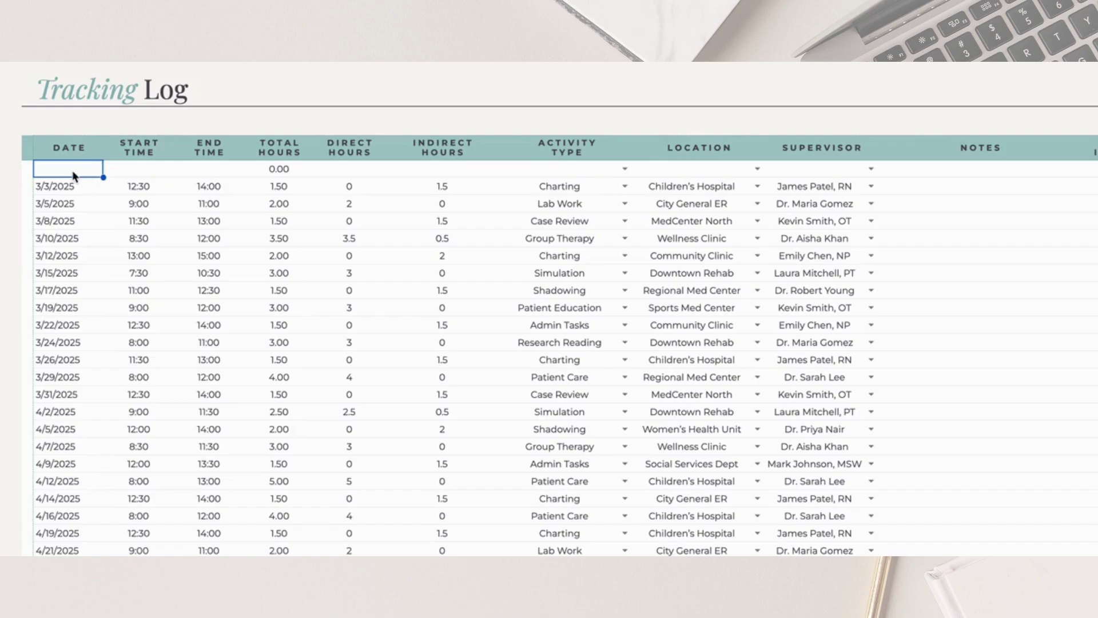
Log the first entry dated 3/1/2025 with start time 8:00 and end time 12:00
{"action": "double_click", "coordinate": [73, 176]}
{"action": "left_click", "coordinate": [133, 234]}
{"action": "left_click", "coordinate": [142, 173]}
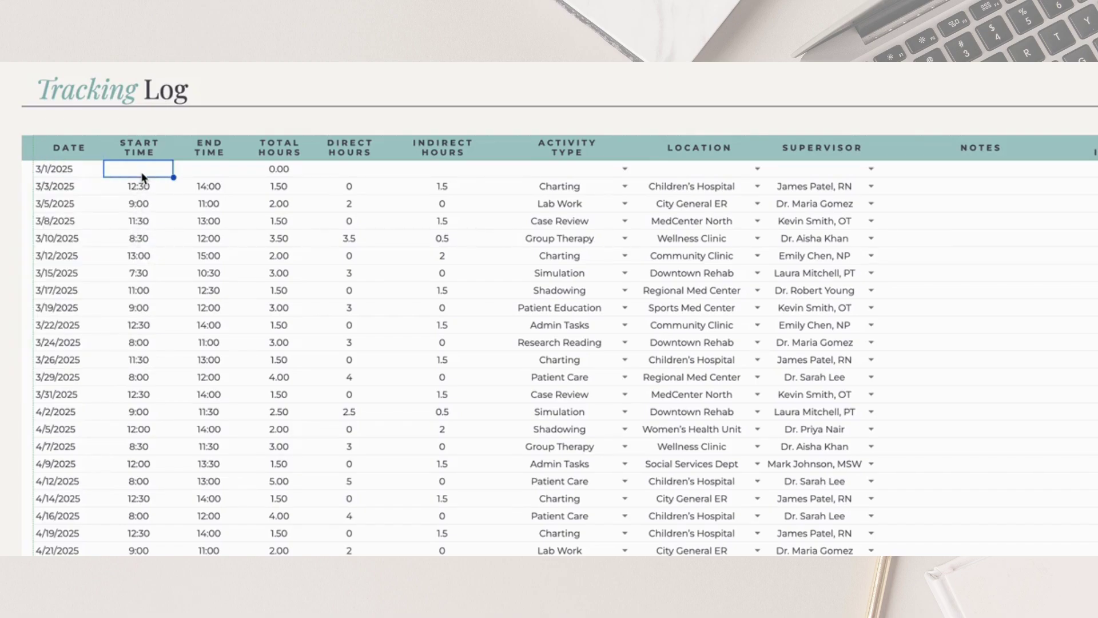
{"action": "type", "text": "8"}
{"action": "type", "text": ":00"}
{"action": "key", "text": "Tab"}
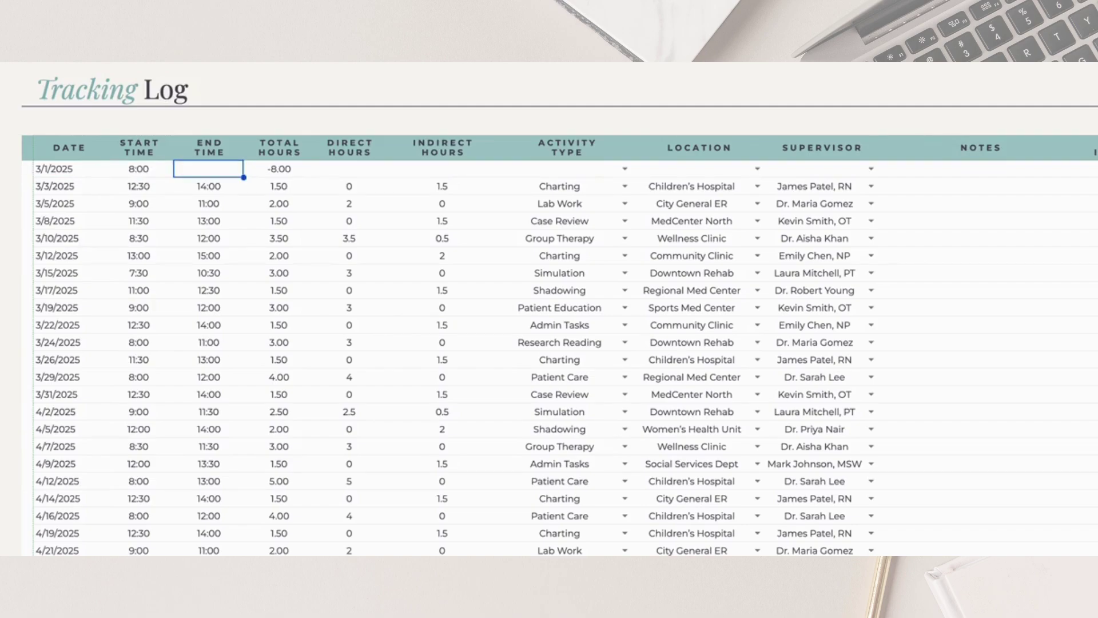
{"action": "type", "text": "12:00"}
{"action": "key", "text": "Return"}
{"action": "key", "text": "Up"}
{"action": "key", "text": "Right"}
{"action": "key", "text": "Right"}
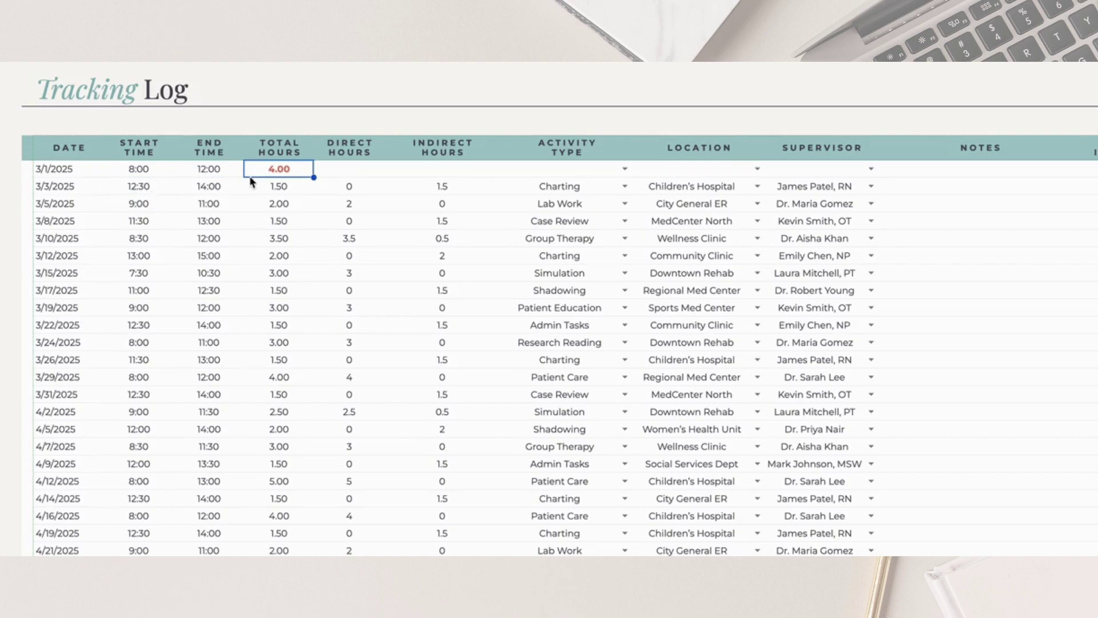
Enter 4 Direct Hours for the 3/1/2025 entry
{"action": "left_click_drag", "start_coordinate": [450, 173], "coordinate": [338, 170]}
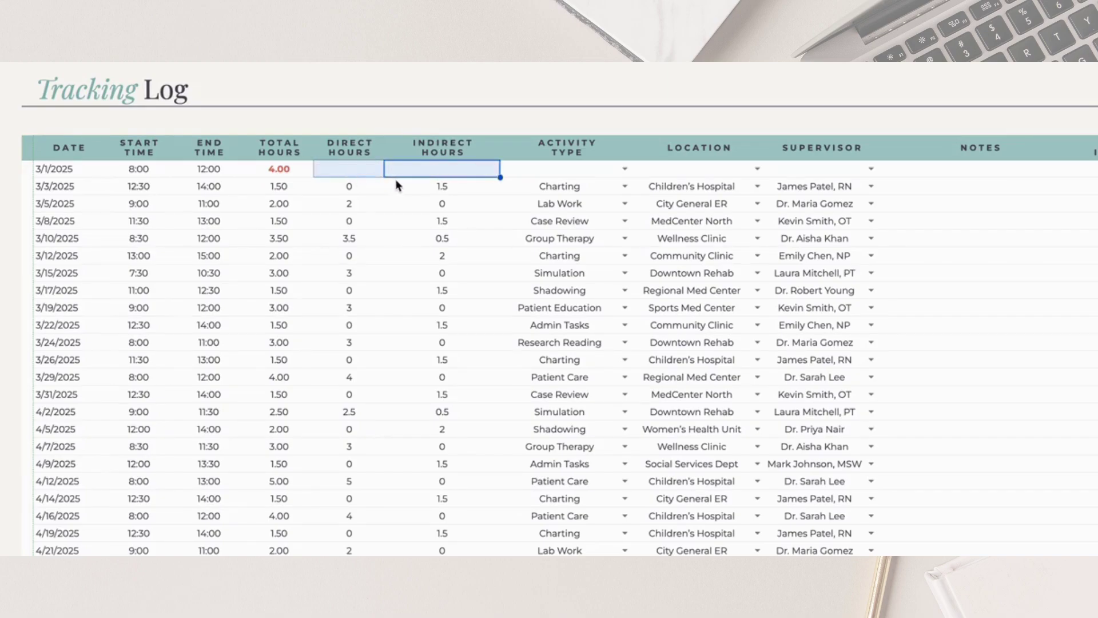
{"action": "left_click", "coordinate": [377, 172]}
{"action": "type", "text": "4"}
{"action": "key", "text": "Return"}
{"action": "key", "text": "Up"}
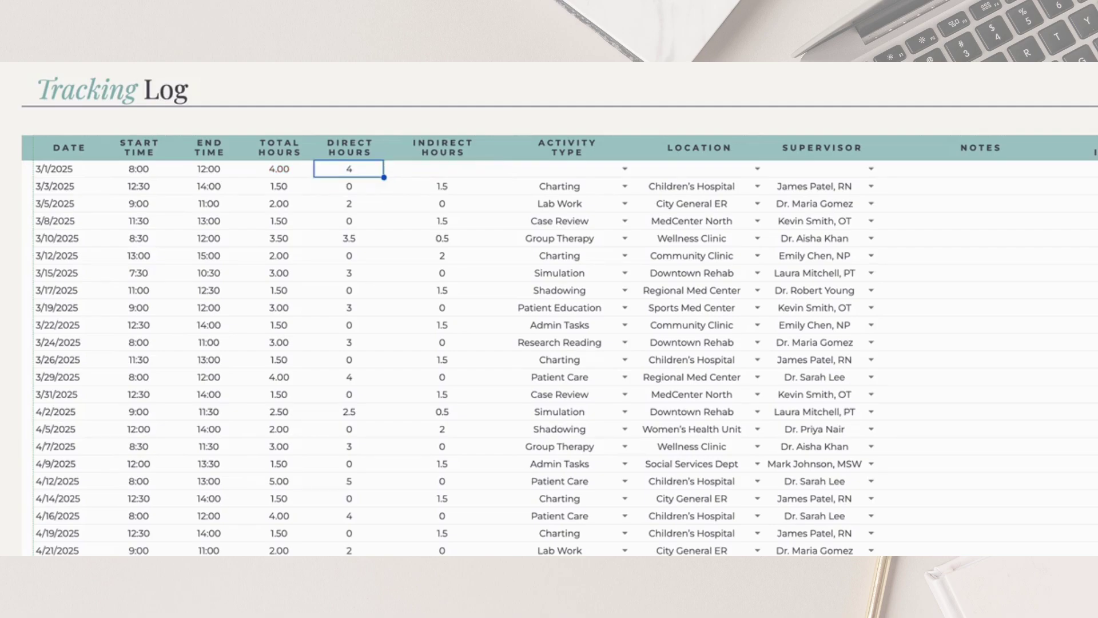
Set the entry's activity to Patient Care, location Children's Hospital, and the newly added supervisor
{"action": "left_click", "coordinate": [625, 168]}
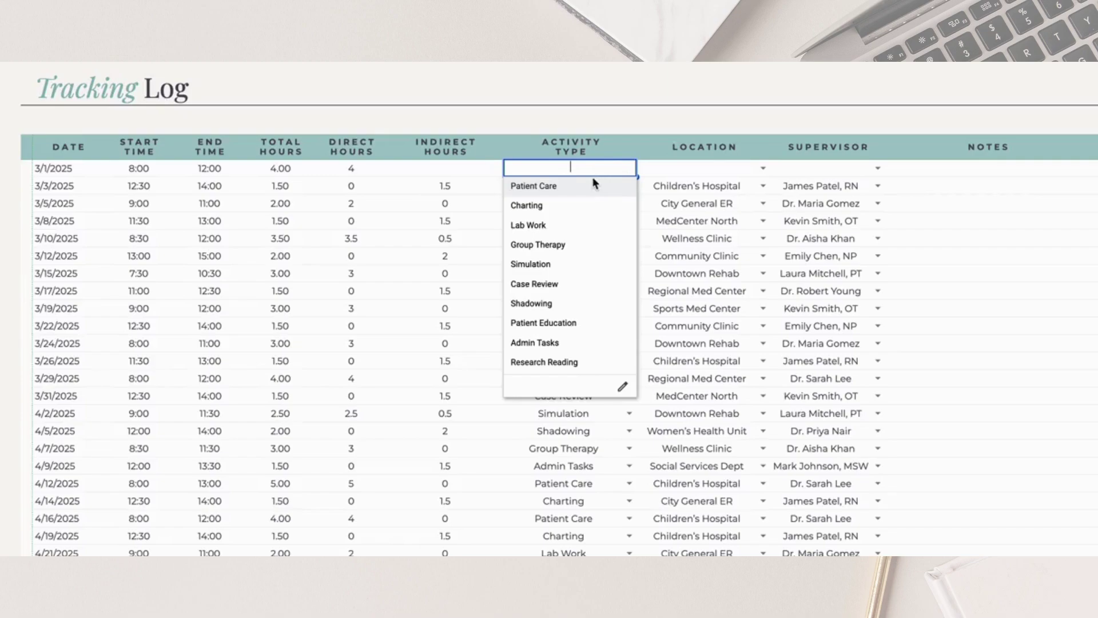
{"action": "left_click", "coordinate": [567, 187]}
{"action": "left_click", "coordinate": [722, 172]}
{"action": "type", "text": "chi"}
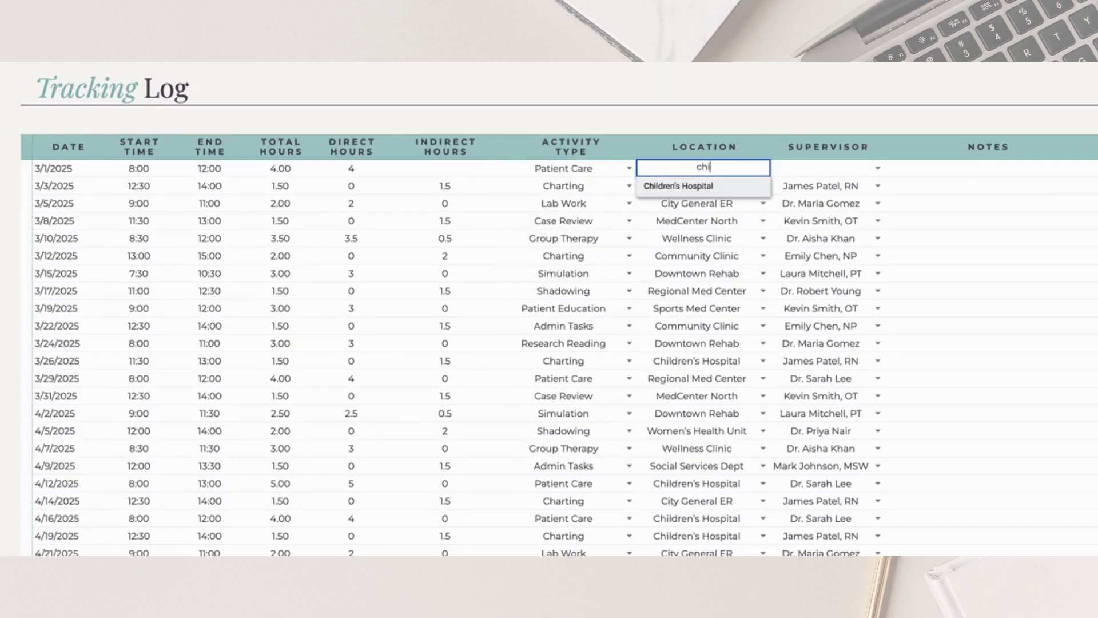
{"action": "left_click", "coordinate": [667, 186]}
{"action": "left_click", "coordinate": [842, 167]}
{"action": "left_click", "coordinate": [876, 169]}
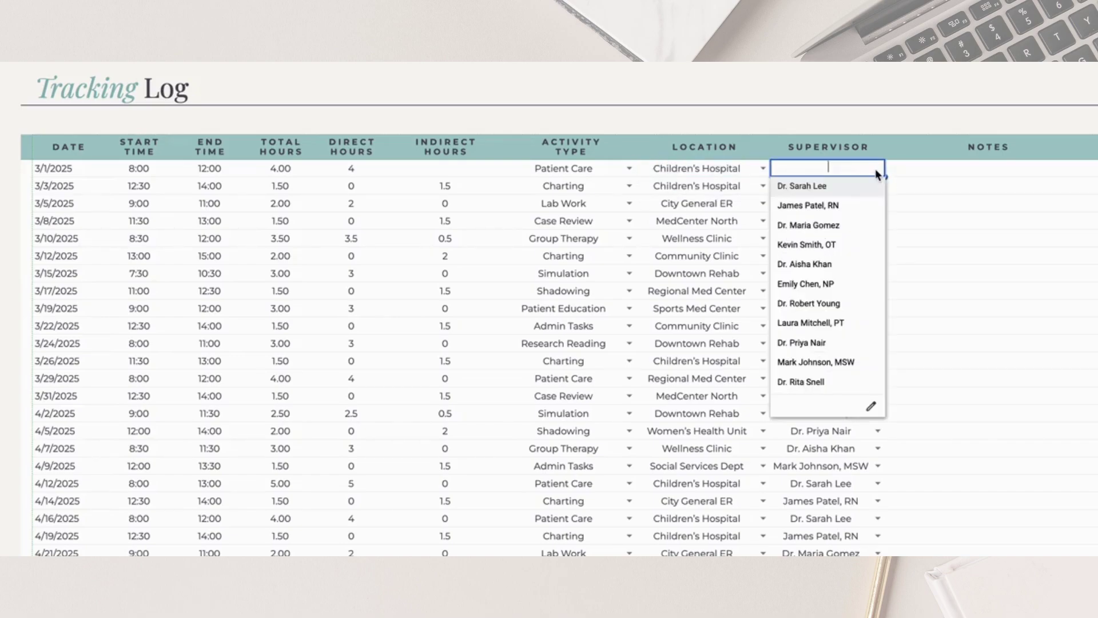
{"action": "left_click", "coordinate": [825, 381]}
{"action": "left_click", "coordinate": [989, 170]}
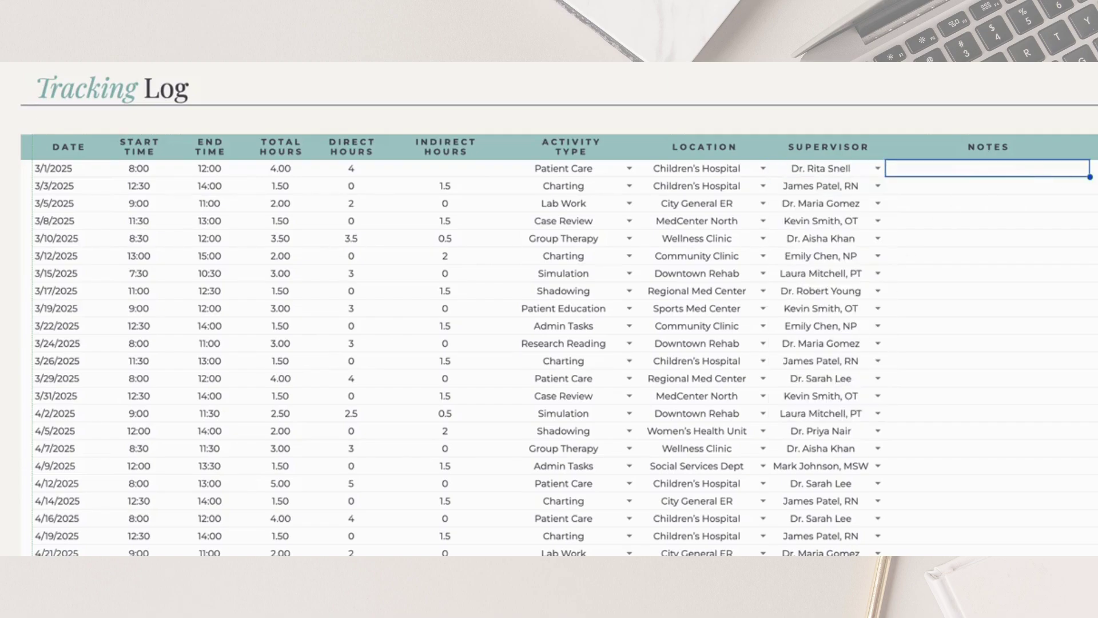
Append 100 rows to the bottom of the Tracker sheet
{"action": "scroll", "coordinate": [130, 407], "scroll_direction": "down", "scroll_amount": 20}
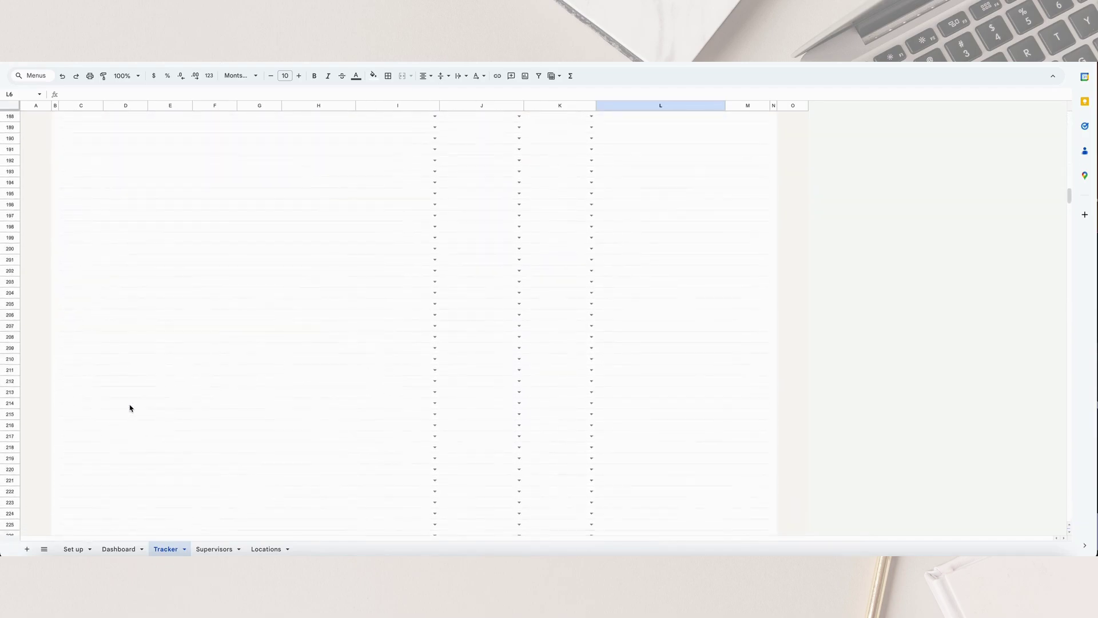
{"action": "scroll", "coordinate": [131, 408], "scroll_direction": "down", "scroll_amount": 20}
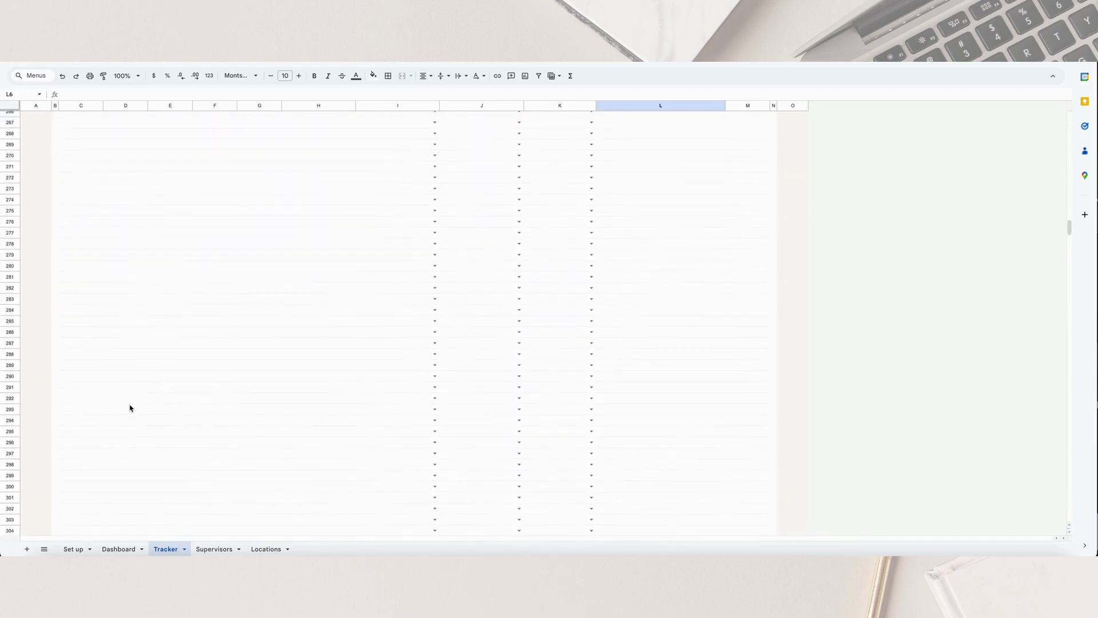
{"action": "scroll", "coordinate": [131, 407], "scroll_direction": "down", "scroll_amount": 20}
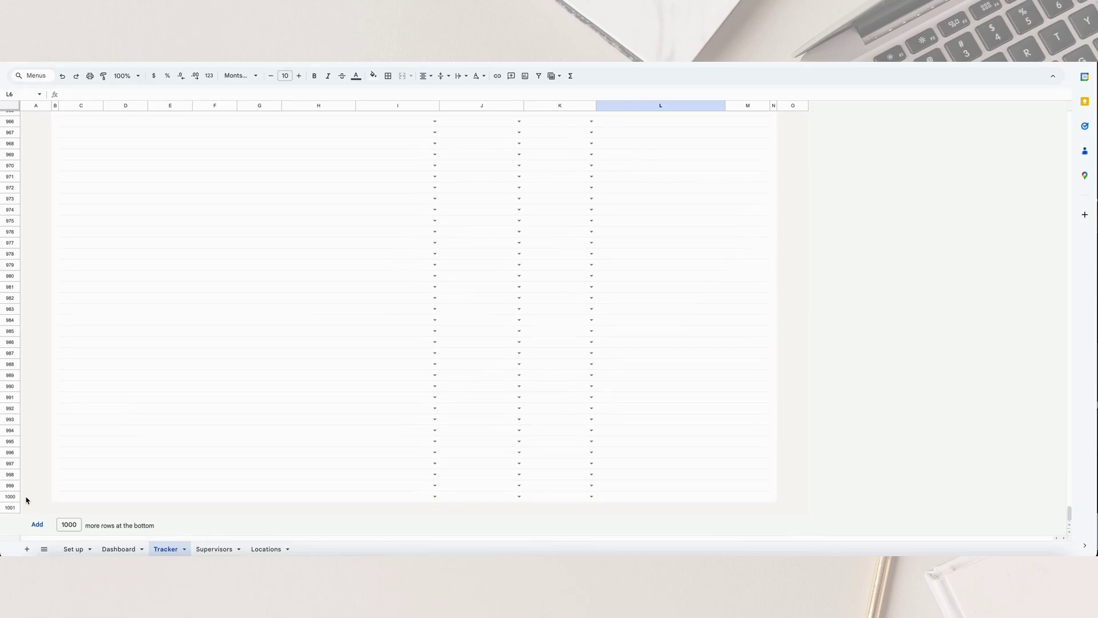
{"action": "left_click", "coordinate": [73, 526]}
{"action": "key", "text": "BackSpace"}
{"action": "left_click", "coordinate": [37, 525]}
Extend the last two formatted log rows into the new rows and confirm they offer location choices
{"action": "scroll", "coordinate": [83, 436], "scroll_direction": "down", "scroll_amount": 7}
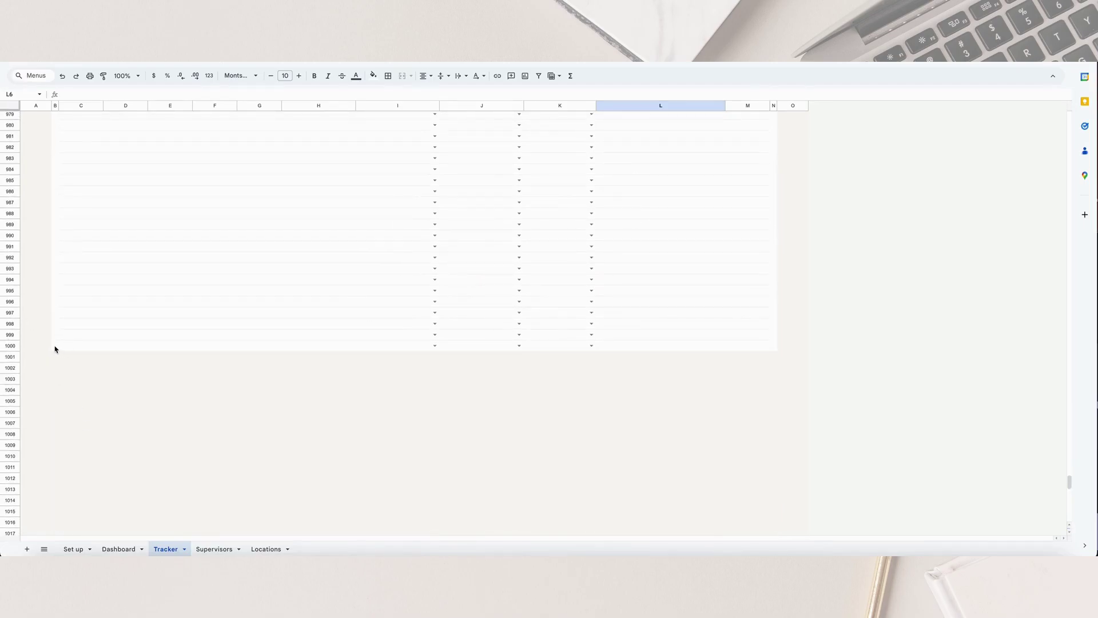
{"action": "left_click_drag", "start_coordinate": [55, 336], "coordinate": [776, 526]}
{"action": "scroll", "coordinate": [617, 469], "scroll_direction": "up", "scroll_amount": 10}
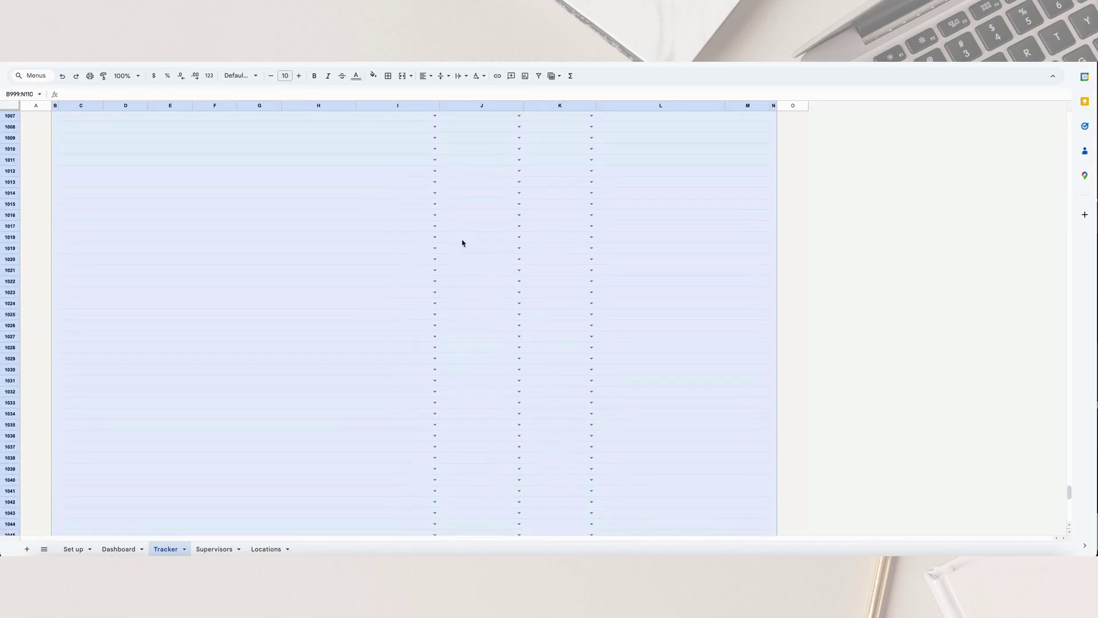
{"action": "left_click", "coordinate": [462, 242]}
{"action": "left_click", "coordinate": [519, 237]}
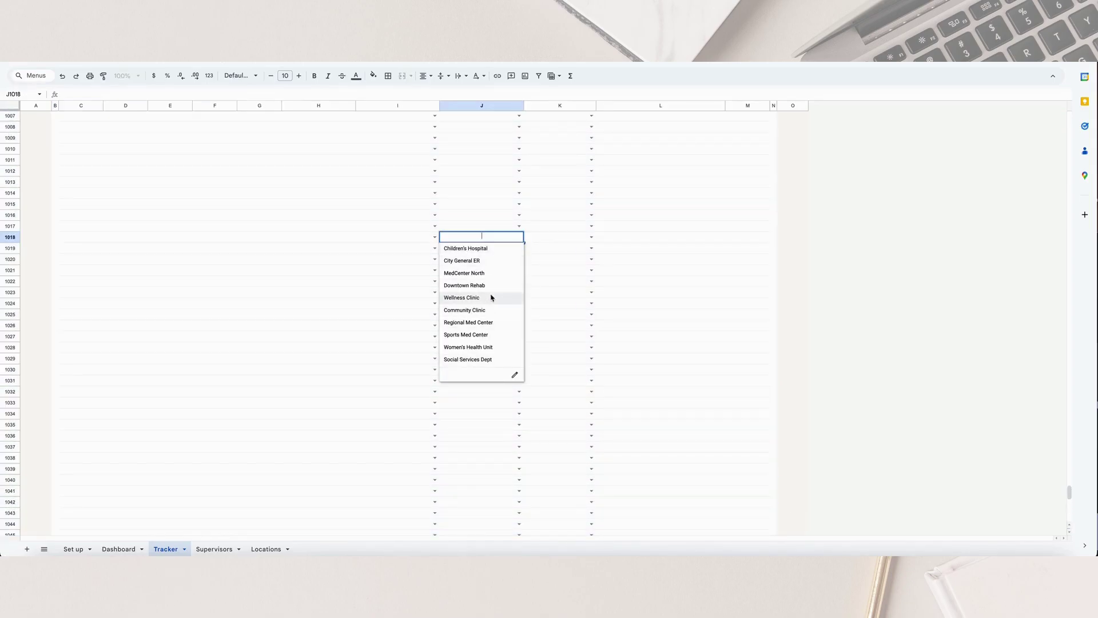
{"action": "left_click", "coordinate": [625, 283]}
{"action": "scroll", "coordinate": [615, 300], "scroll_direction": "up", "scroll_amount": 15}
{"action": "scroll", "coordinate": [615, 302], "scroll_direction": "up", "scroll_amount": 20}
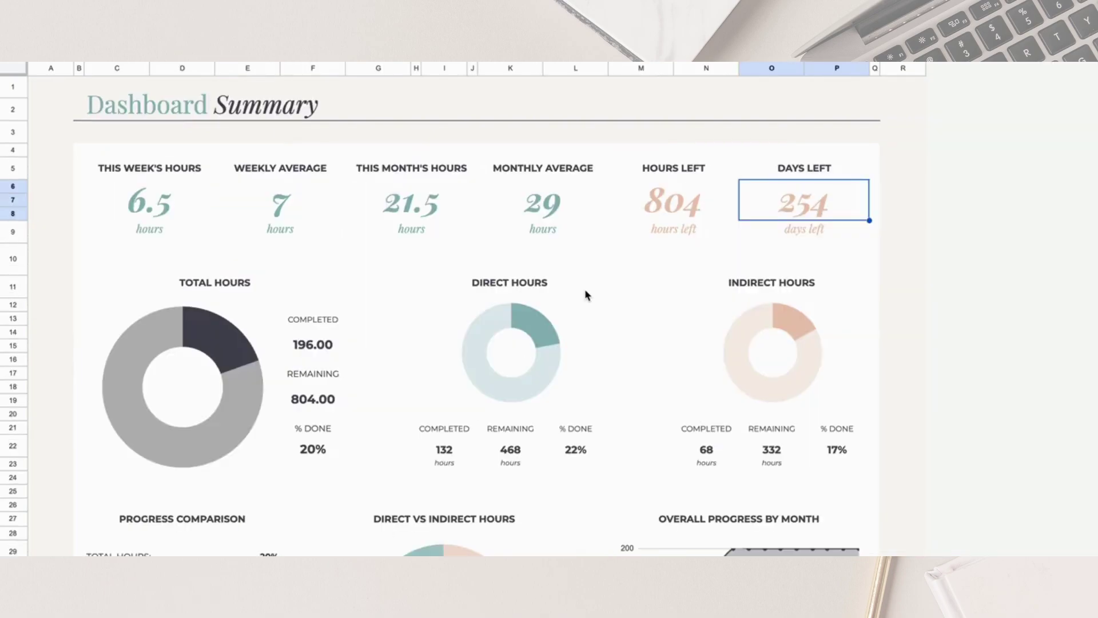
{"action": "scroll", "coordinate": [585, 290], "scroll_direction": "down", "scroll_amount": 3}
{"action": "scroll", "coordinate": [584, 295], "scroll_direction": "down", "scroll_amount": 1}
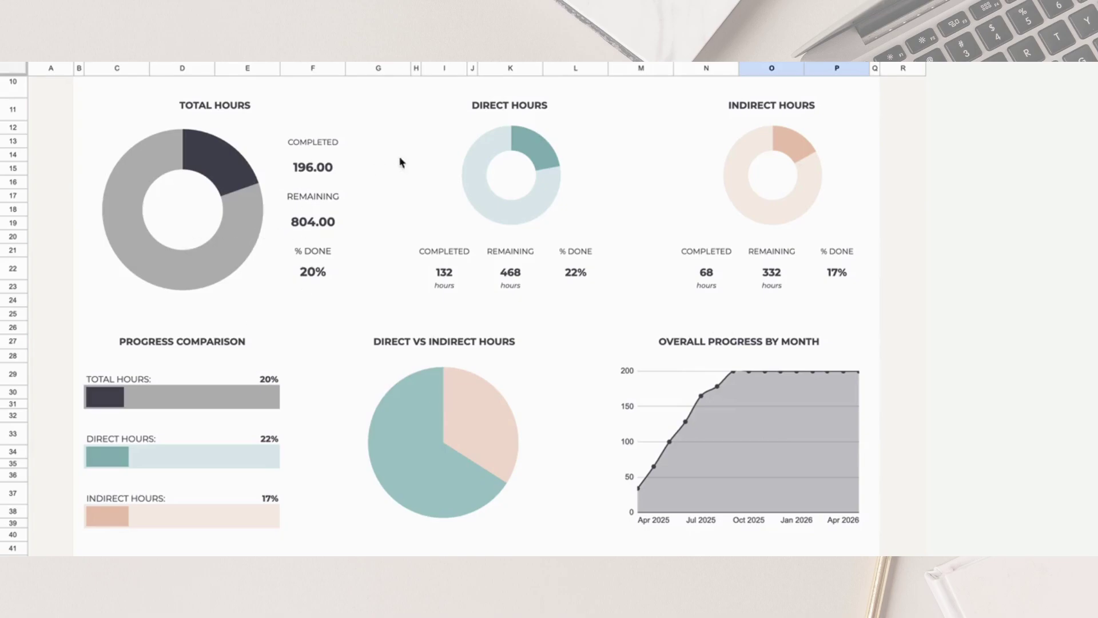
{"action": "left_click", "coordinate": [527, 168]}
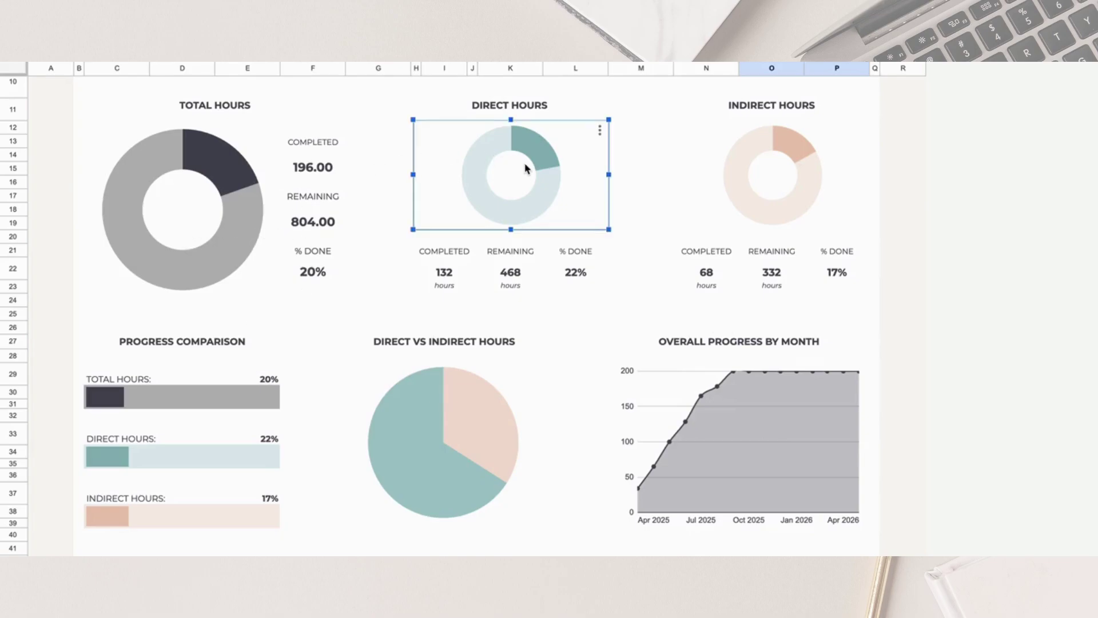
{"action": "left_click", "coordinate": [804, 161]}
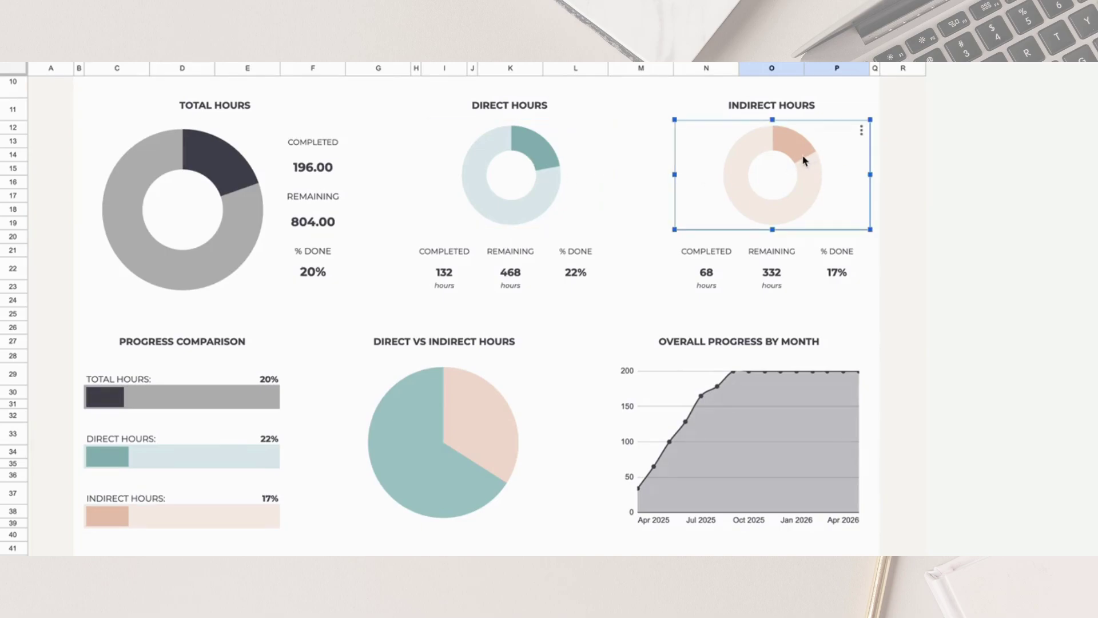
{"action": "left_click", "coordinate": [813, 273]}
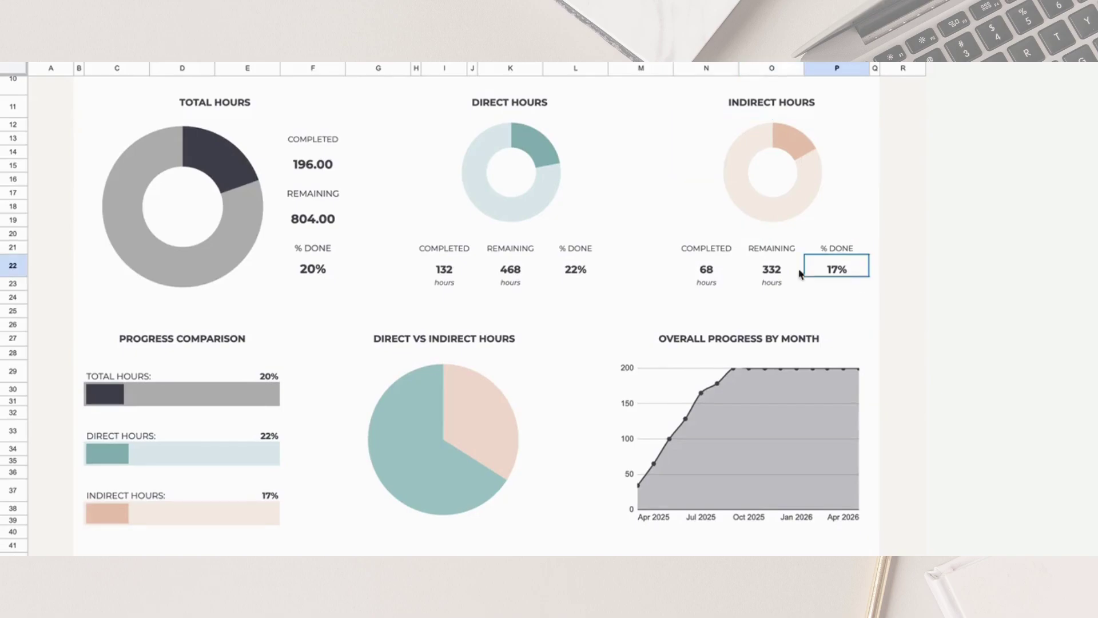
{"action": "left_click_drag", "start_coordinate": [813, 273], "coordinate": [705, 274]}
{"action": "left_click", "coordinate": [855, 274]}
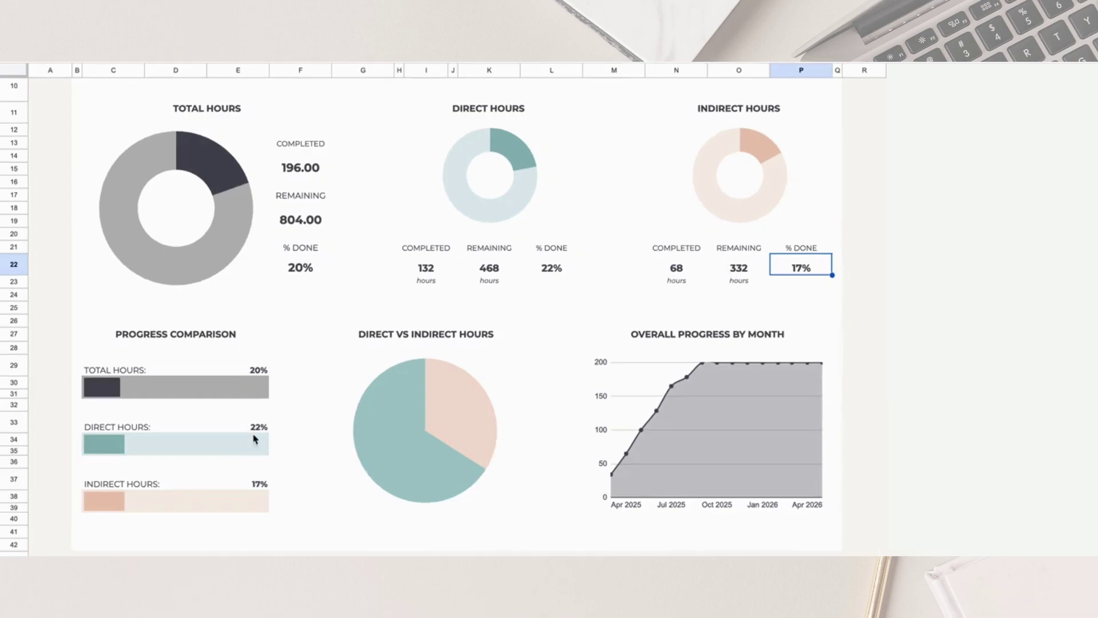
{"action": "scroll", "coordinate": [208, 544], "scroll_direction": "down", "scroll_amount": 2}
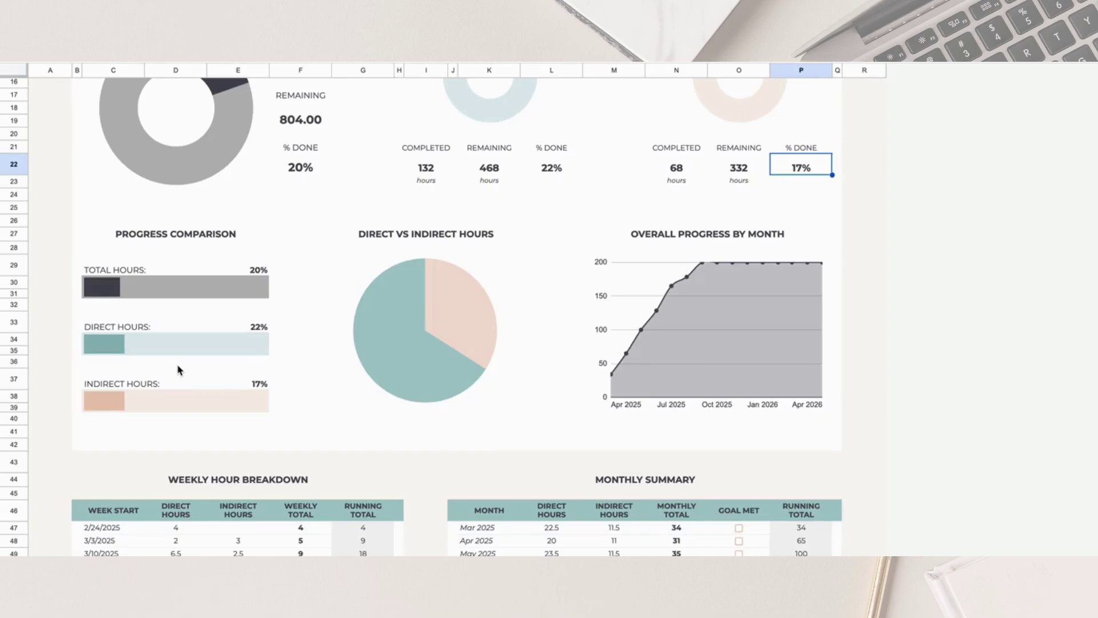
{"action": "left_click", "coordinate": [414, 343]}
{"action": "mouse_move", "coordinate": [417, 368]}
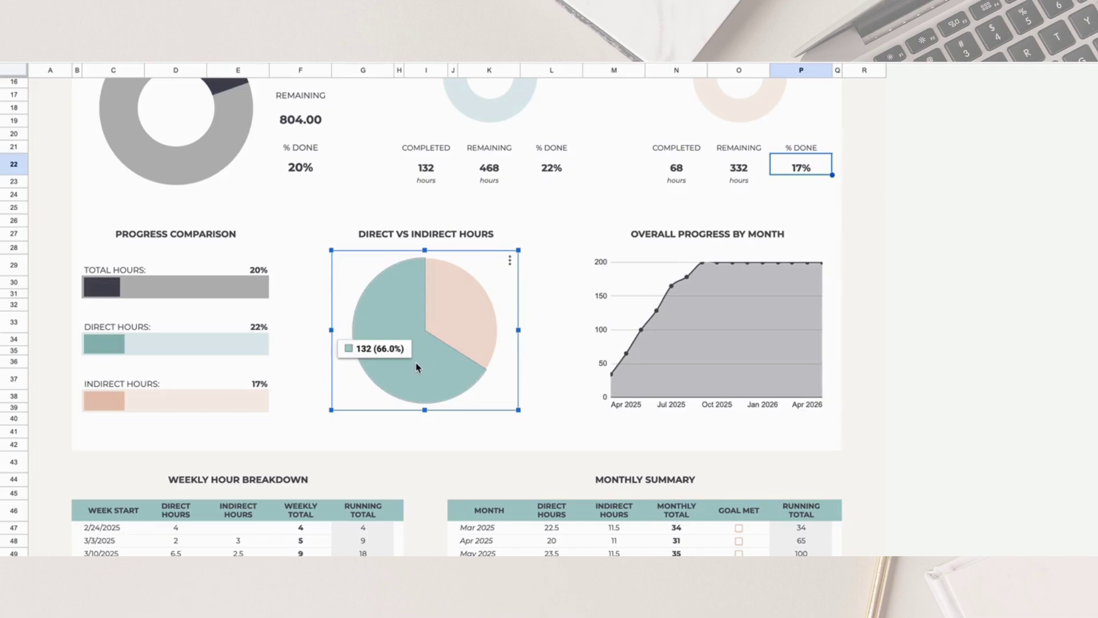
{"action": "mouse_move", "coordinate": [476, 307]}
{"action": "left_click", "coordinate": [878, 308]}
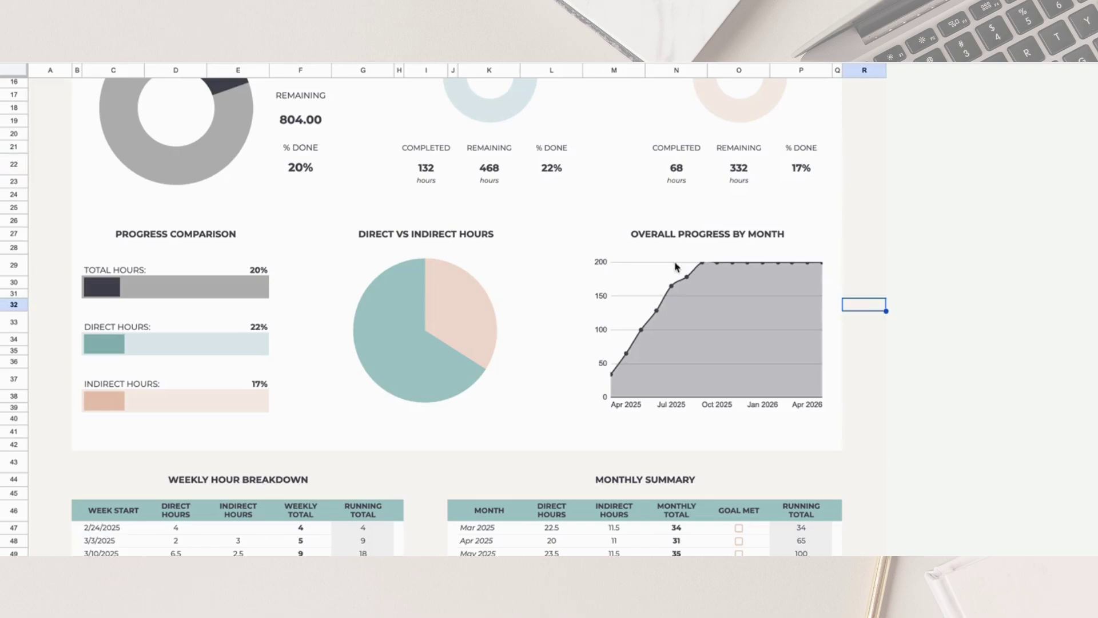
{"action": "scroll", "coordinate": [661, 356], "scroll_direction": "down", "scroll_amount": 1}
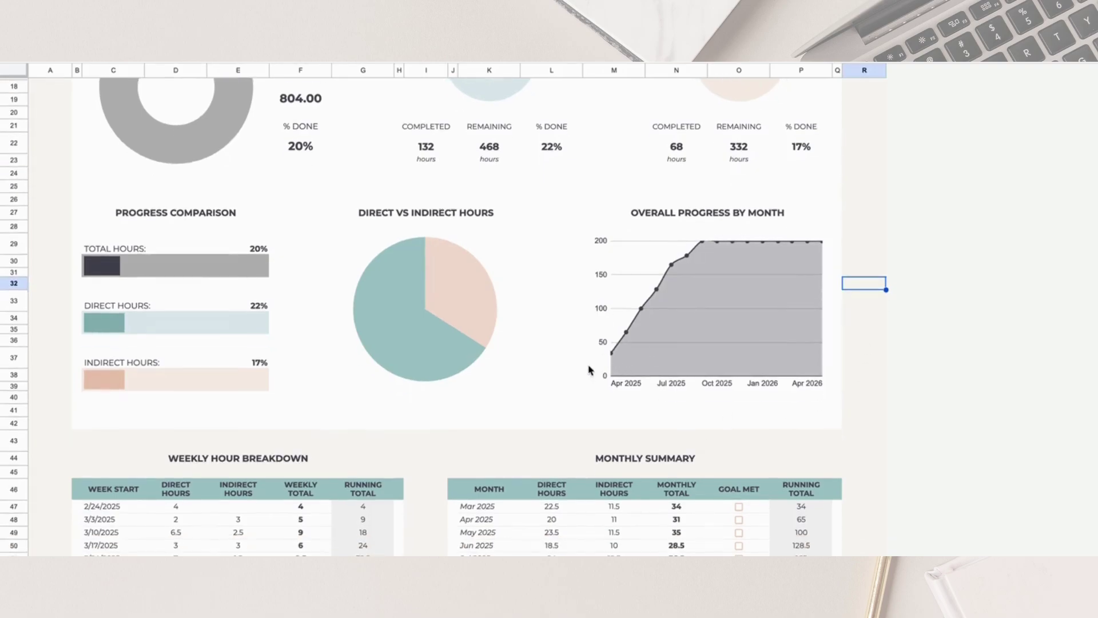
{"action": "scroll", "coordinate": [827, 238], "scroll_direction": "up", "scroll_amount": 1}
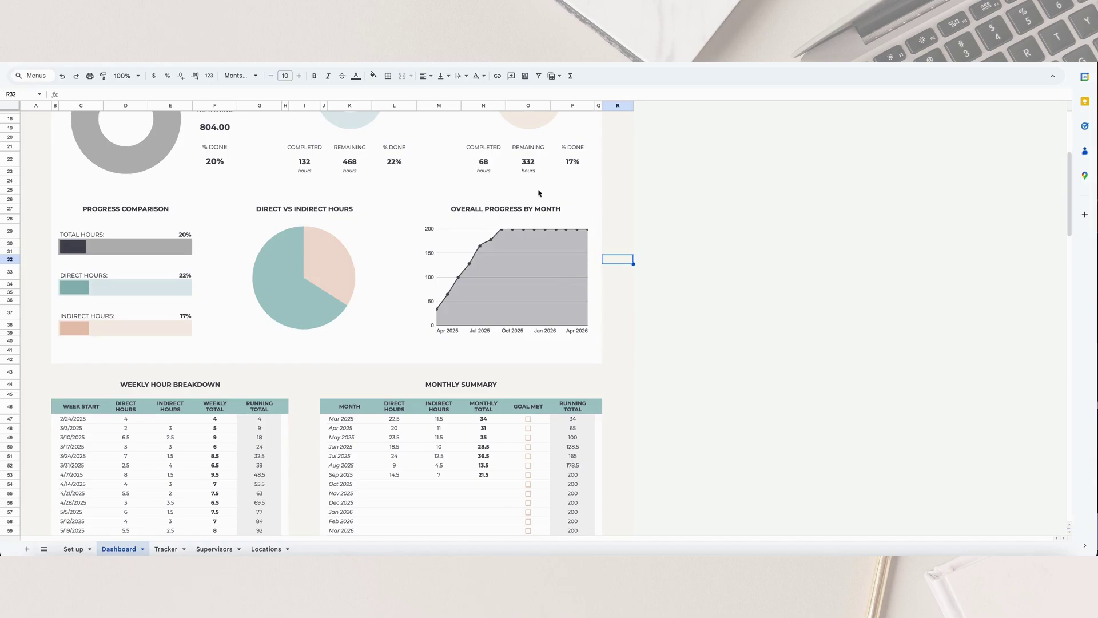
{"action": "scroll", "coordinate": [173, 318], "scroll_direction": "down", "scroll_amount": 5}
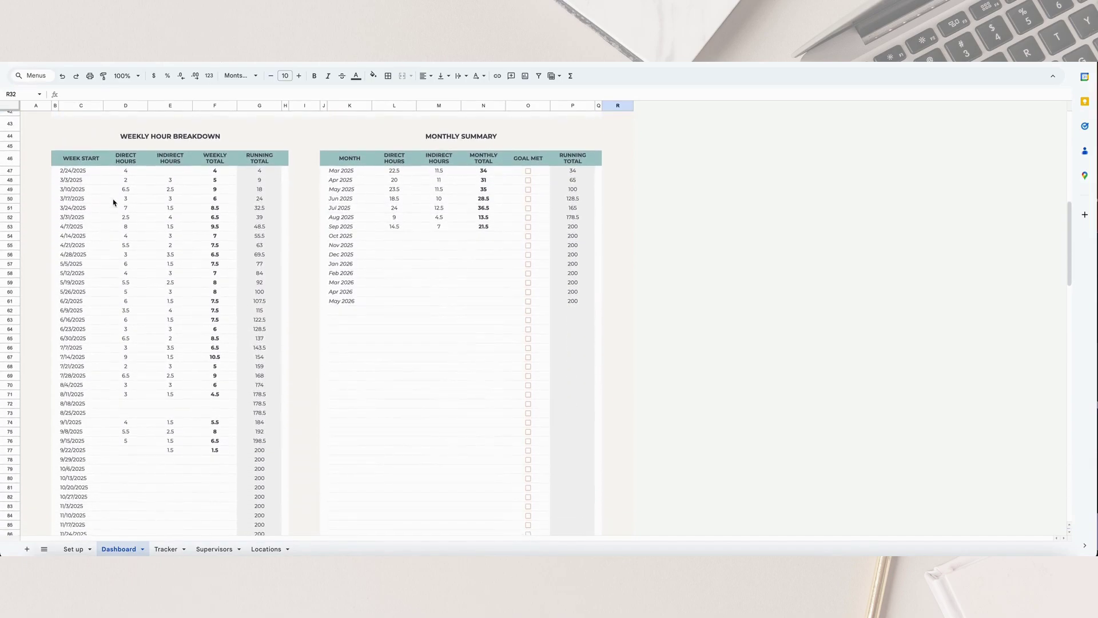
{"action": "left_click", "coordinate": [92, 139]}
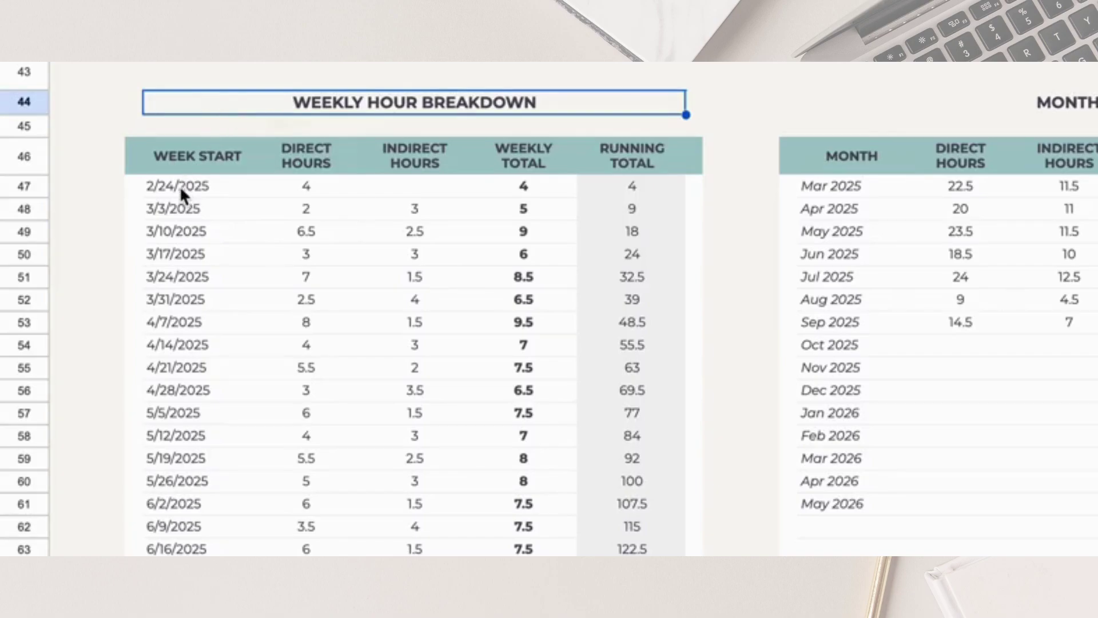
{"action": "left_click_drag", "start_coordinate": [179, 185], "coordinate": [189, 552]}
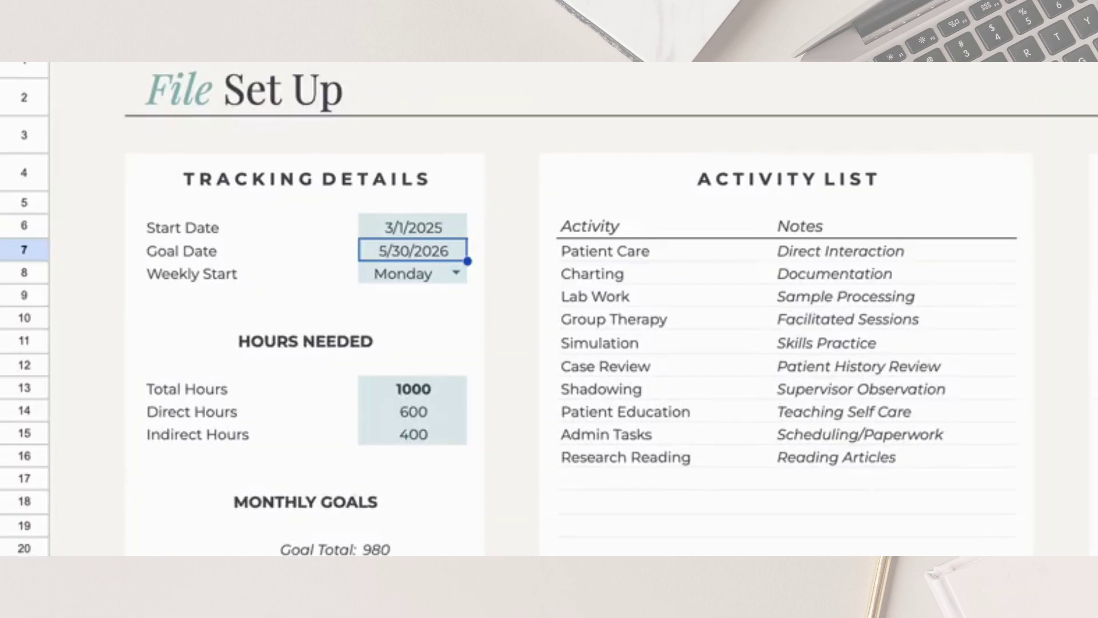
{"action": "left_click", "coordinate": [386, 273]}
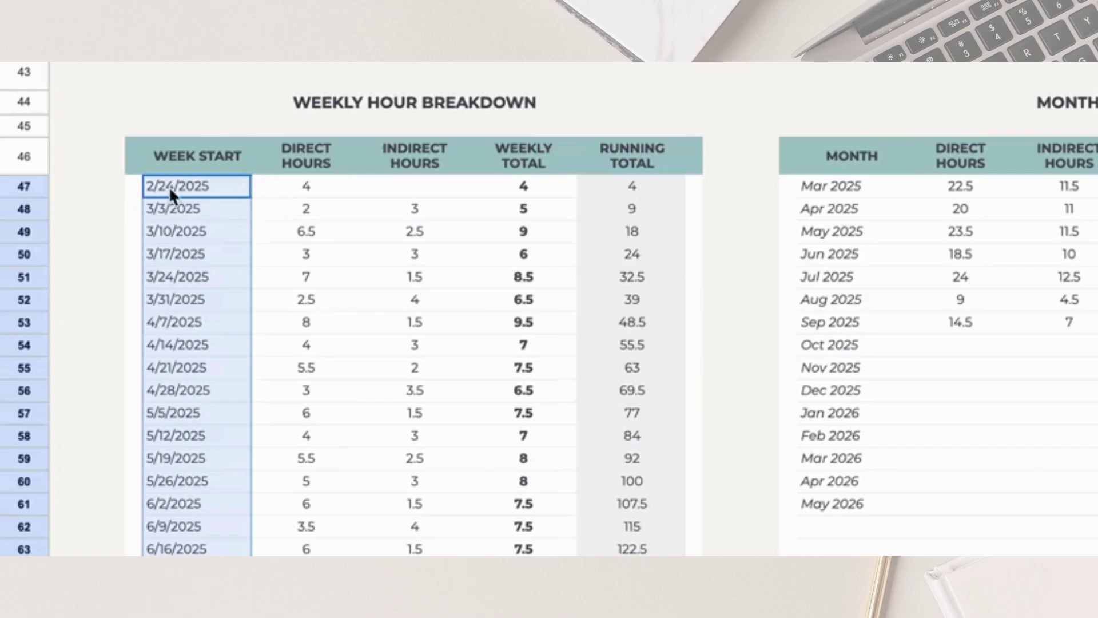
{"action": "left_click", "coordinate": [169, 186]}
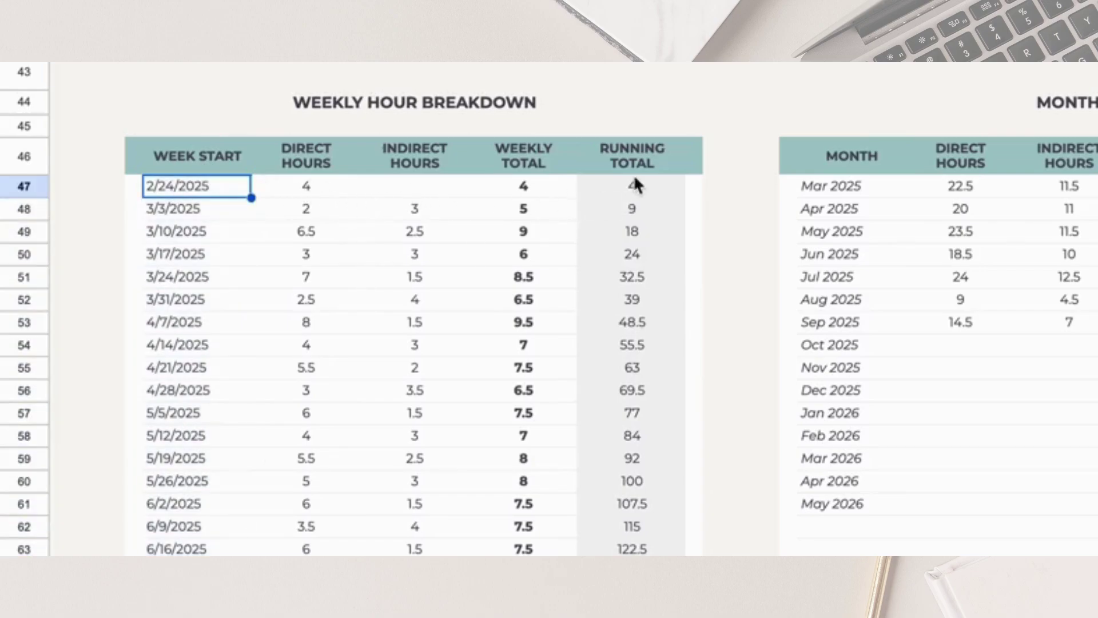
{"action": "left_click", "coordinate": [556, 187]}
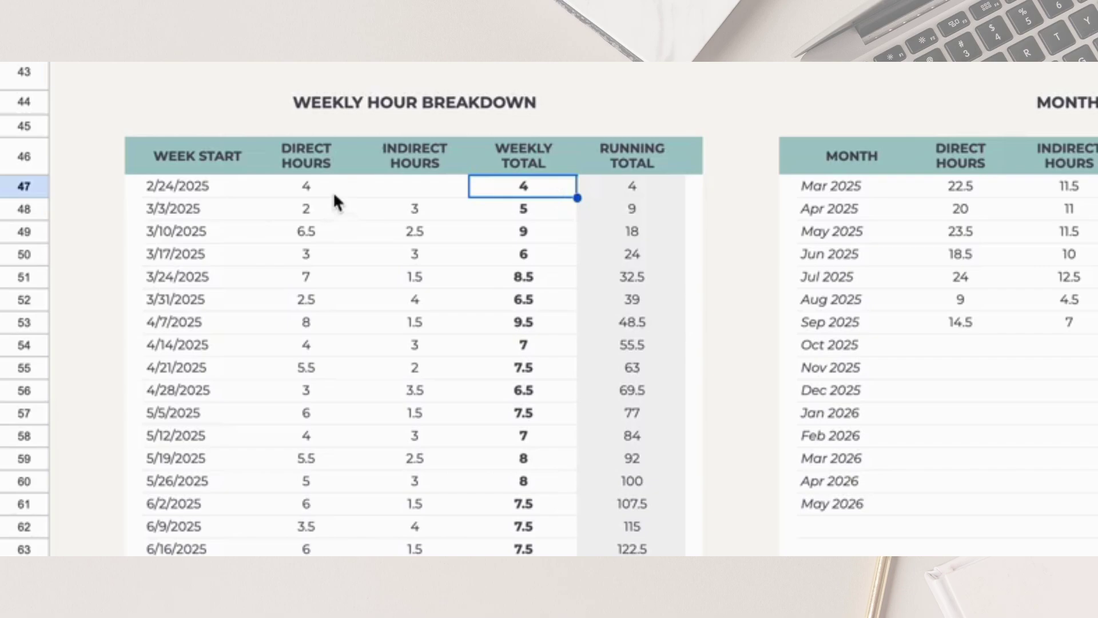
{"action": "left_click", "coordinate": [335, 190]}
{"action": "left_click", "coordinate": [432, 192]}
{"action": "left_click", "coordinate": [554, 192]}
{"action": "left_click", "coordinate": [178, 210]}
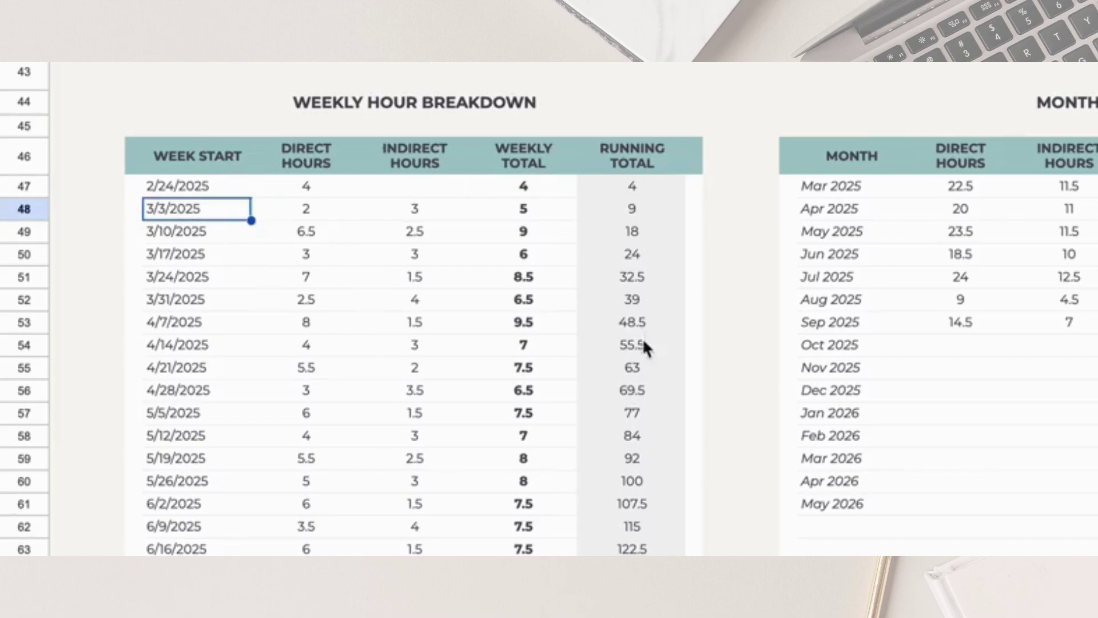
{"action": "left_click_drag", "start_coordinate": [657, 208], "coordinate": [635, 551]}
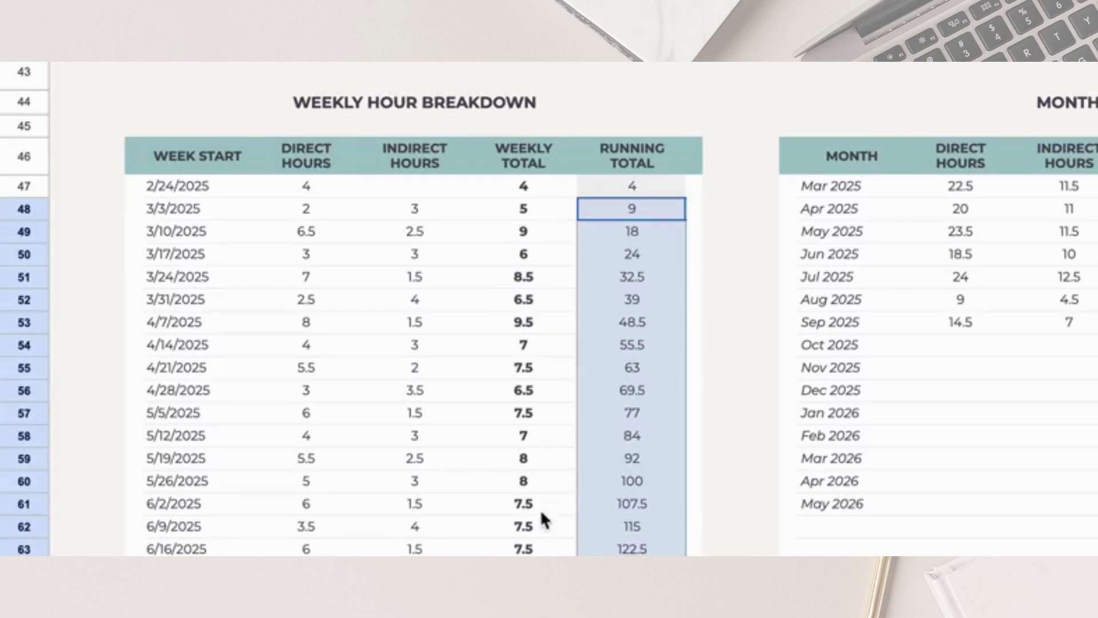
{"action": "left_click", "coordinate": [666, 371]}
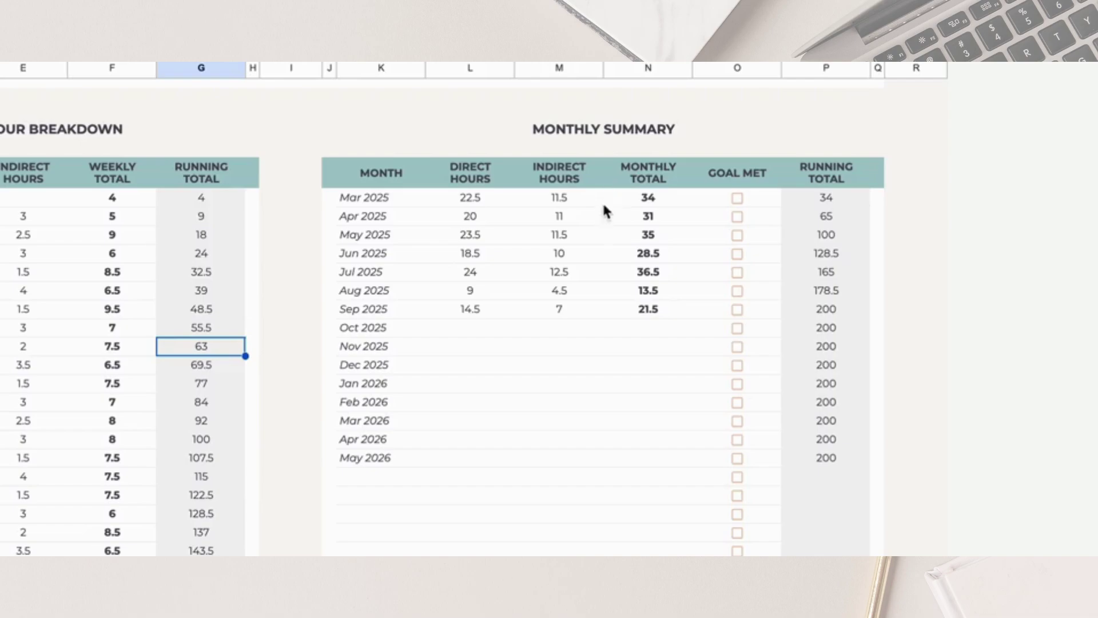
Check Mar 2025's Direct, Indirect and Monthly Total of 34, and select the Goal Met boxes through Sep 2025
{"action": "left_click", "coordinate": [405, 201]}
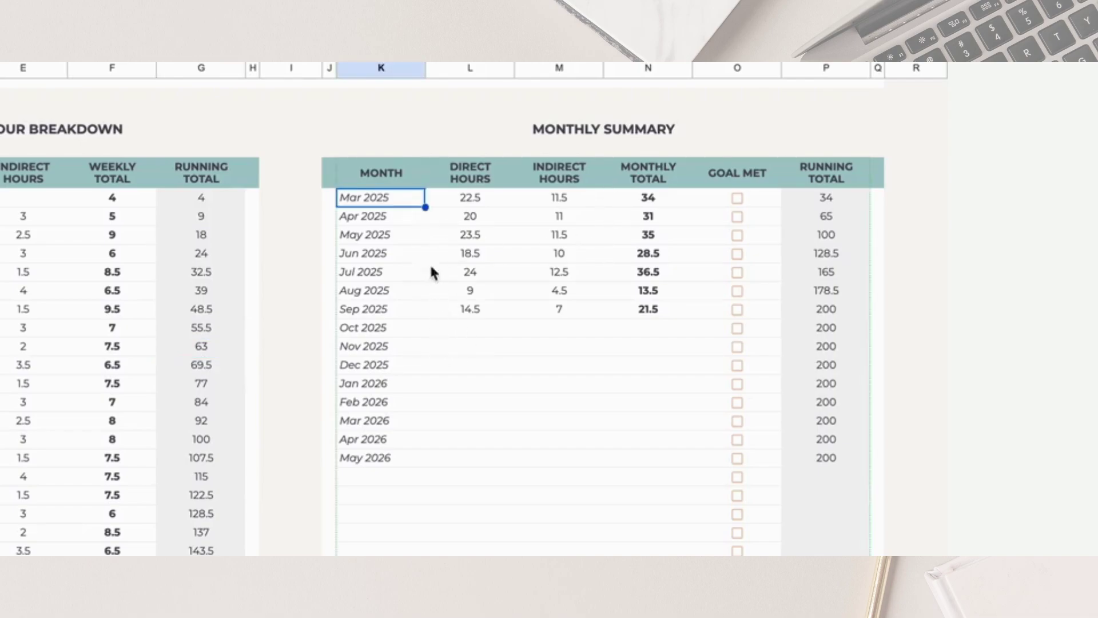
{"action": "left_click", "coordinate": [477, 201]}
{"action": "left_click", "coordinate": [572, 201]}
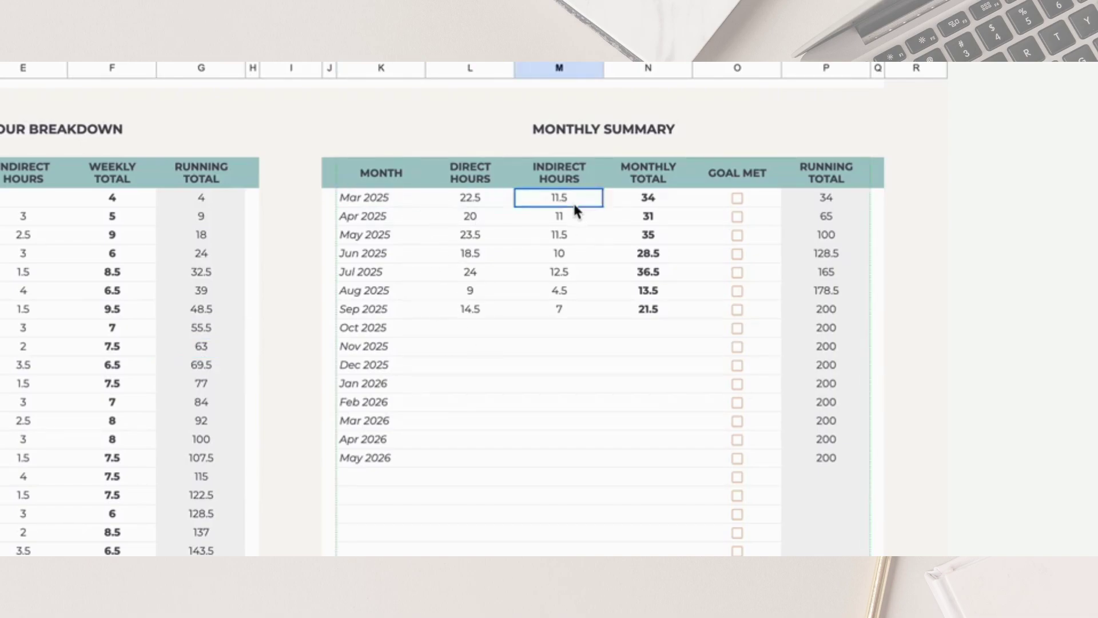
{"action": "left_click", "coordinate": [677, 204]}
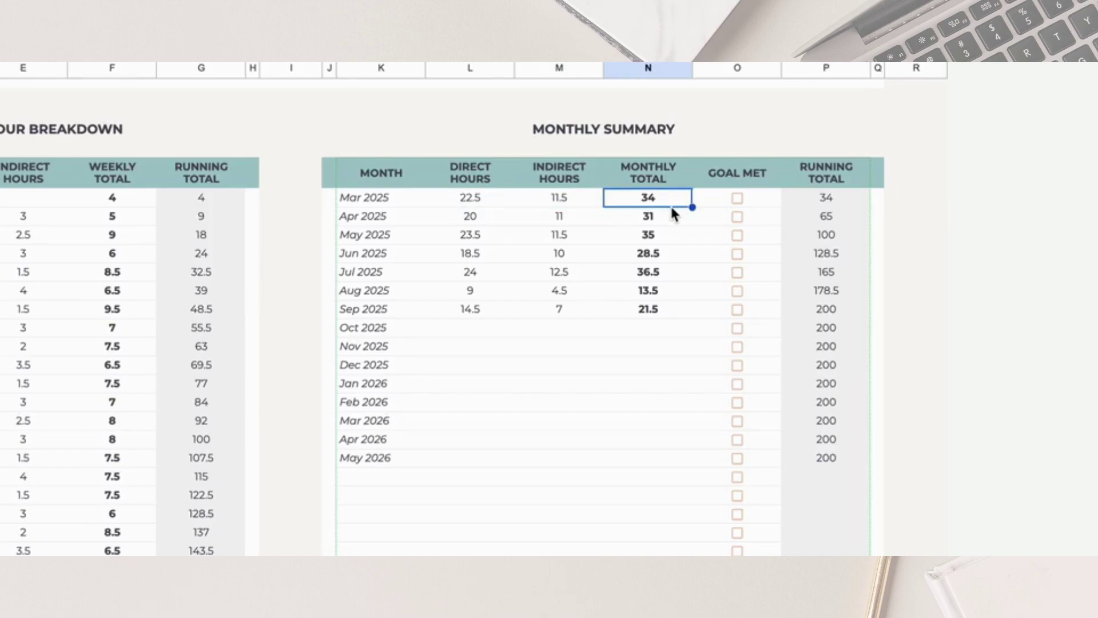
{"action": "left_click_drag", "start_coordinate": [751, 198], "coordinate": [762, 315]}
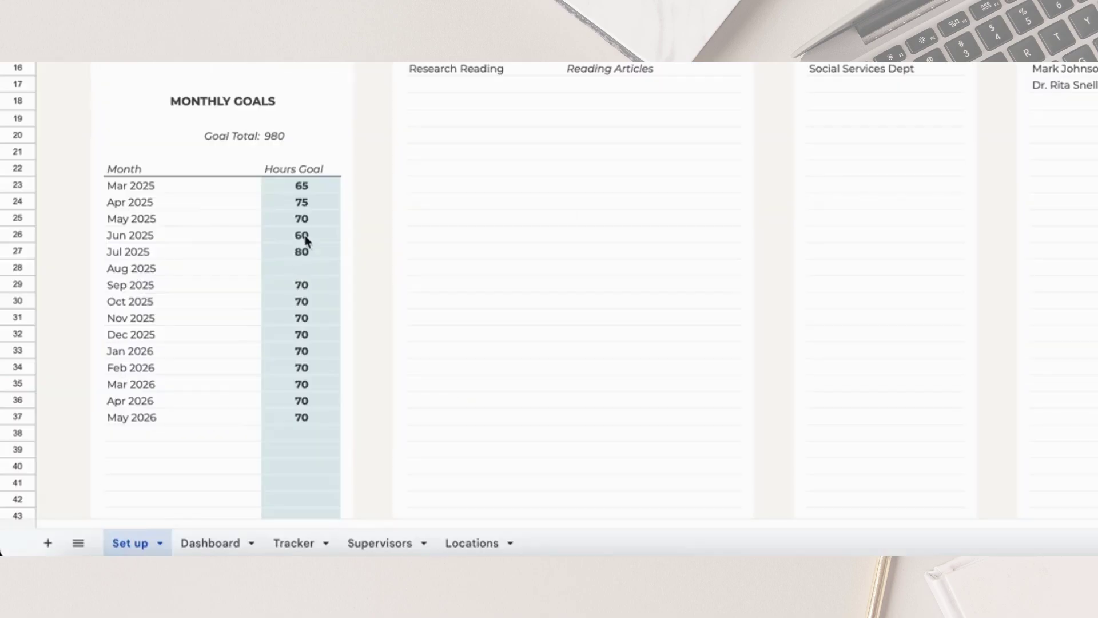
{"action": "left_click", "coordinate": [306, 189]}
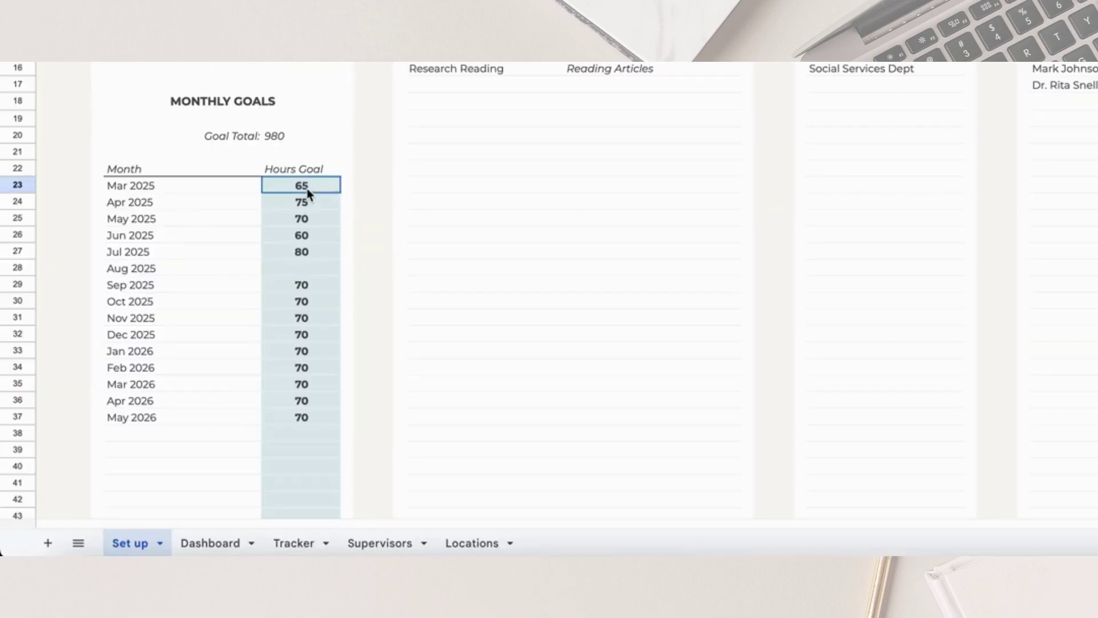
Enter 30 as the Mar 2025 hours goal, then review the Dashboard's Mar 2025 Goal Met box and running totals
{"action": "type", "text": "30"}
{"action": "key", "text": "Return"}
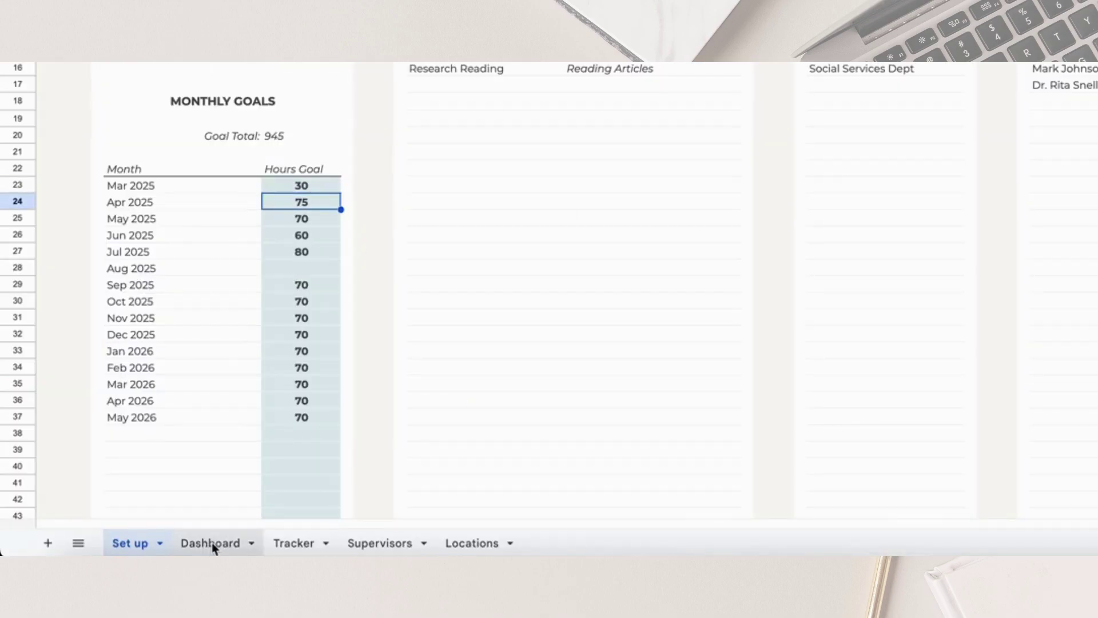
{"action": "left_click", "coordinate": [212, 542]}
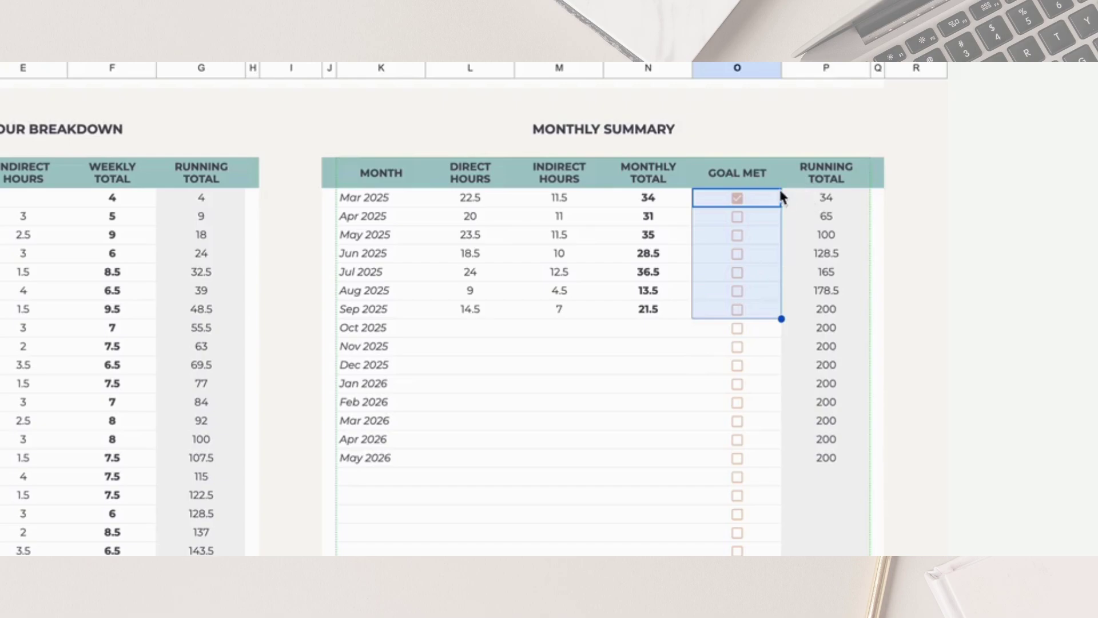
{"action": "left_click", "coordinate": [764, 201]}
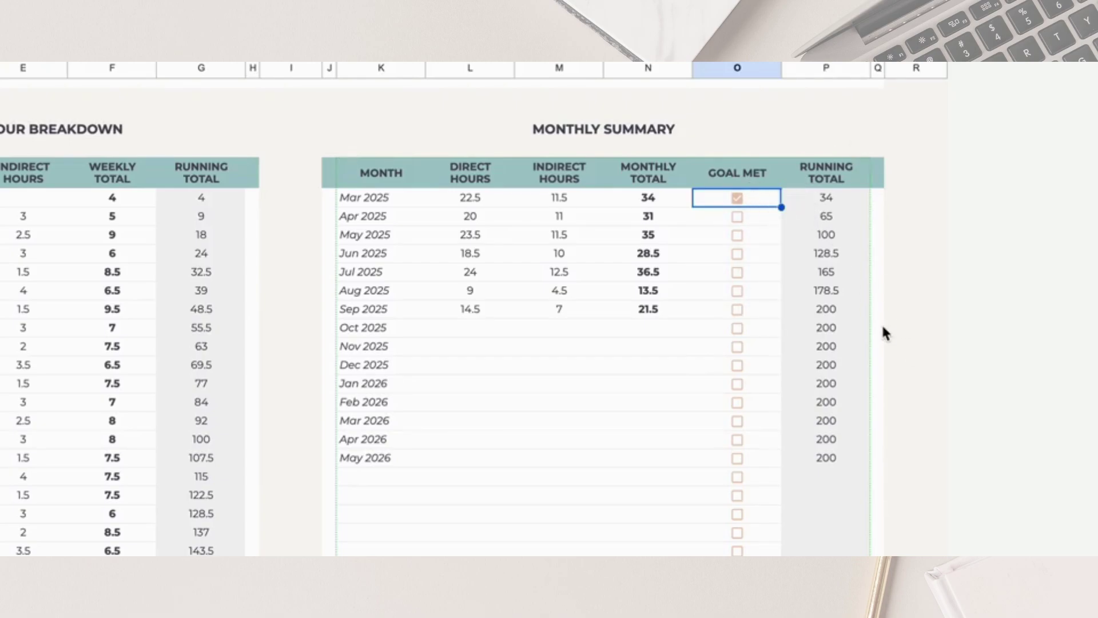
{"action": "left_click_drag", "start_coordinate": [856, 199], "coordinate": [863, 470]}
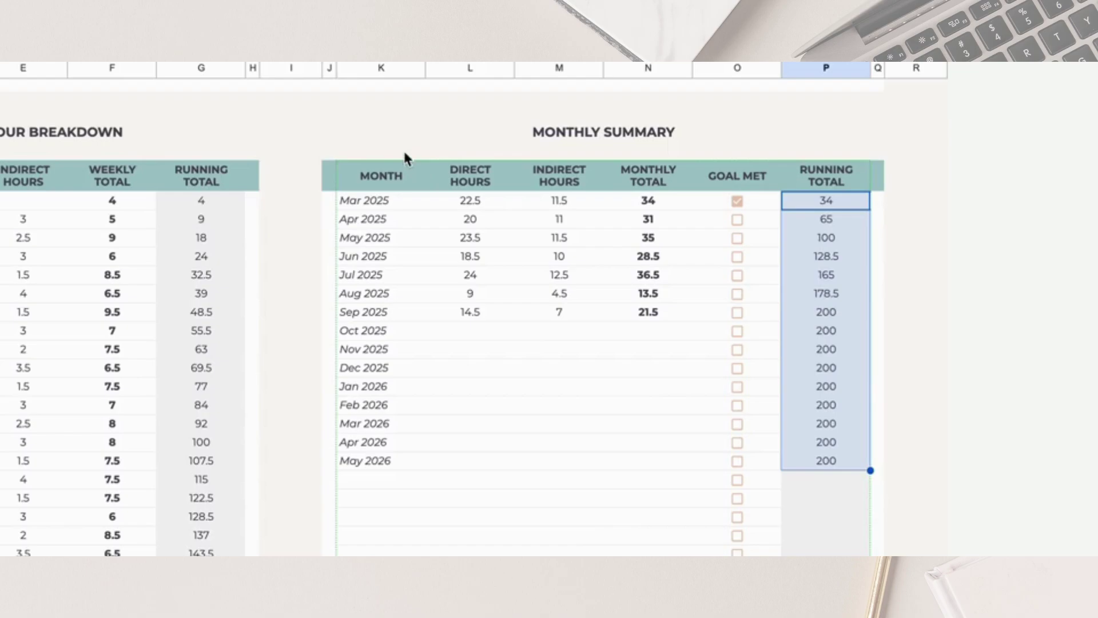
{"action": "left_click", "coordinate": [368, 204]}
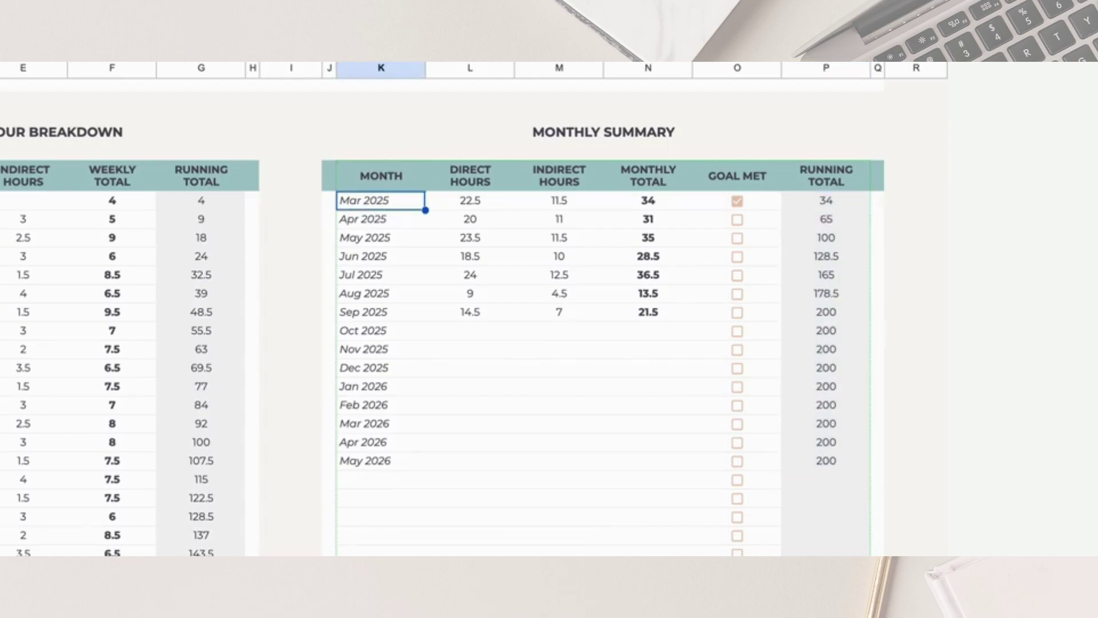